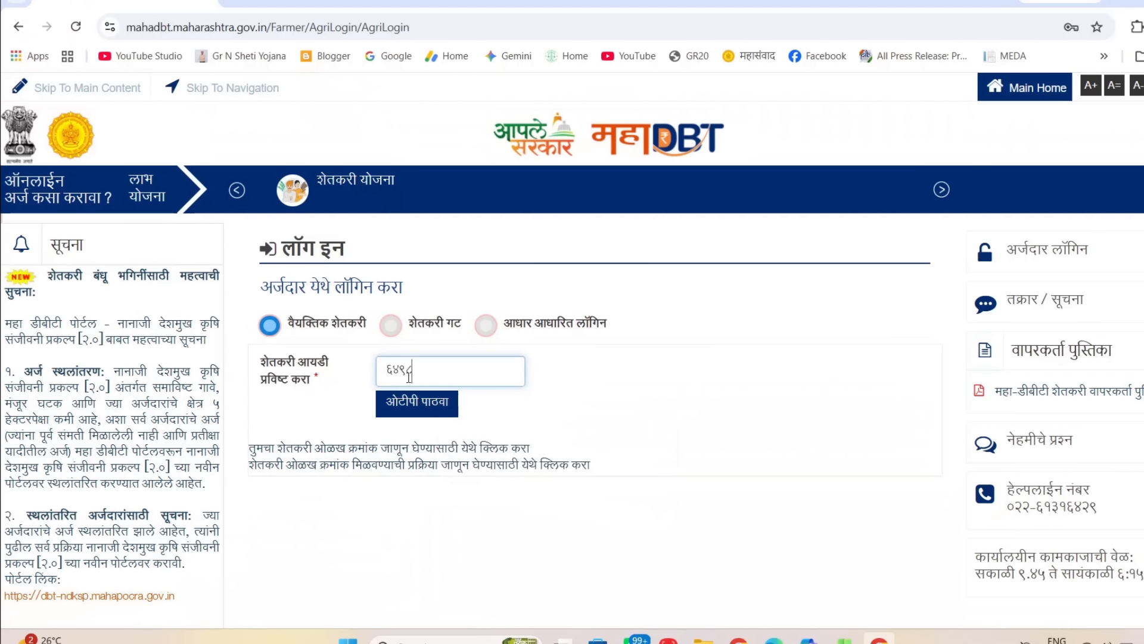
Step: Log in by requesting an OTP for the farmer ID and verifying the received code
{"action": "left_click", "coordinate": [410, 406]}
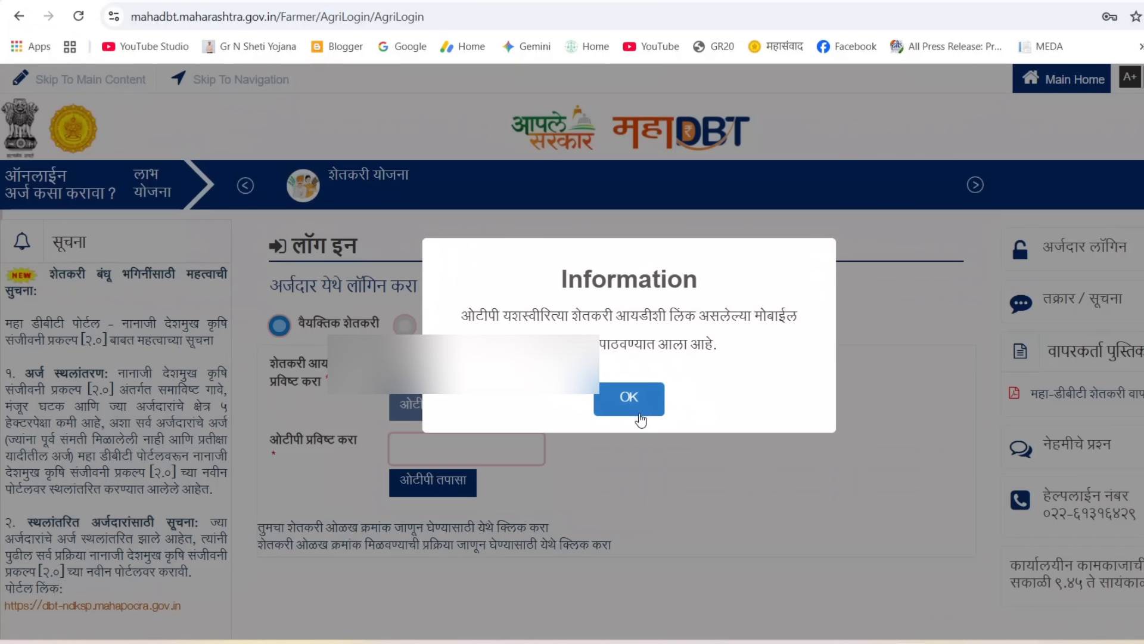
{"action": "left_click", "coordinate": [629, 398]}
{"action": "left_click", "coordinate": [432, 448]}
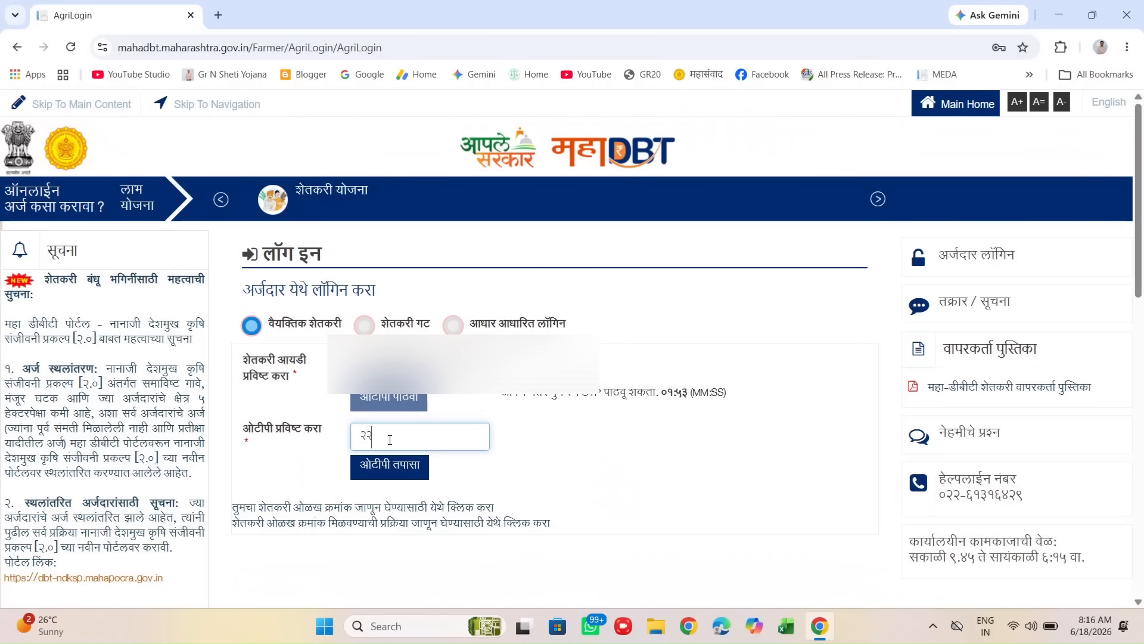
{"action": "left_click", "coordinate": [397, 466]}
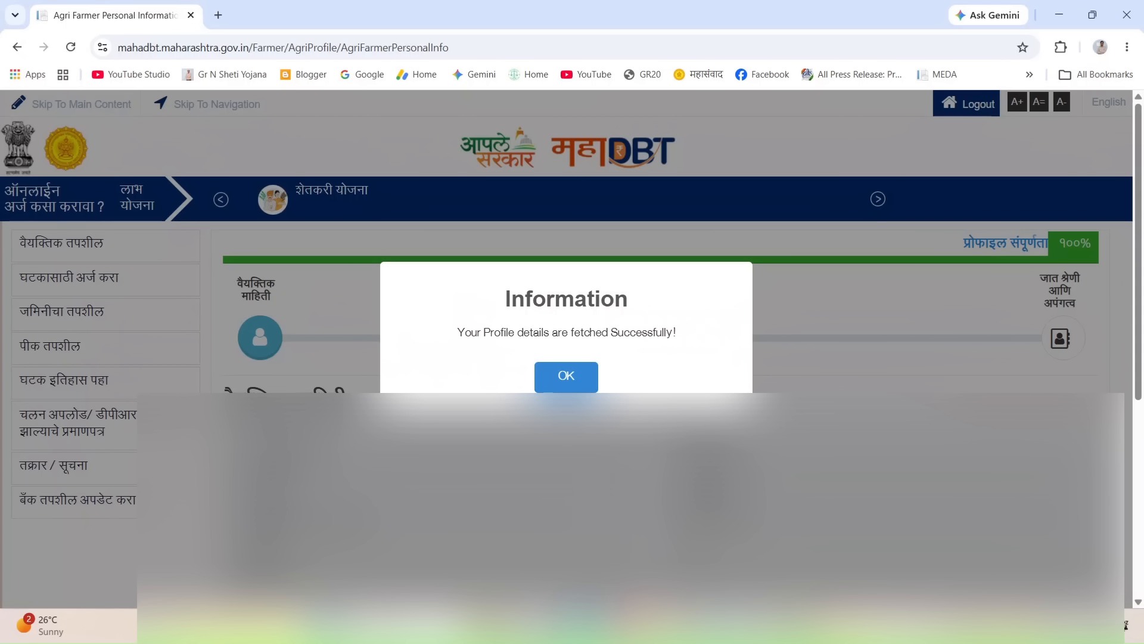
Step: Dismiss the profile notice and open घटकासाठी अर्ज करा to browse the scheme categories
{"action": "left_click", "coordinate": [564, 377]}
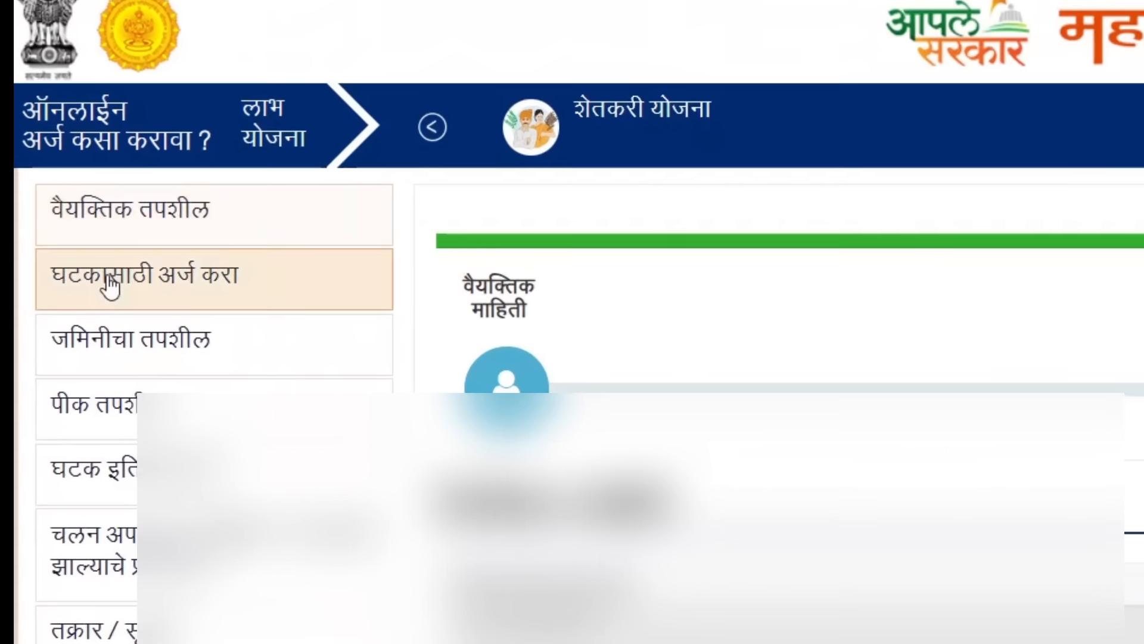
{"action": "left_click", "coordinate": [78, 276]}
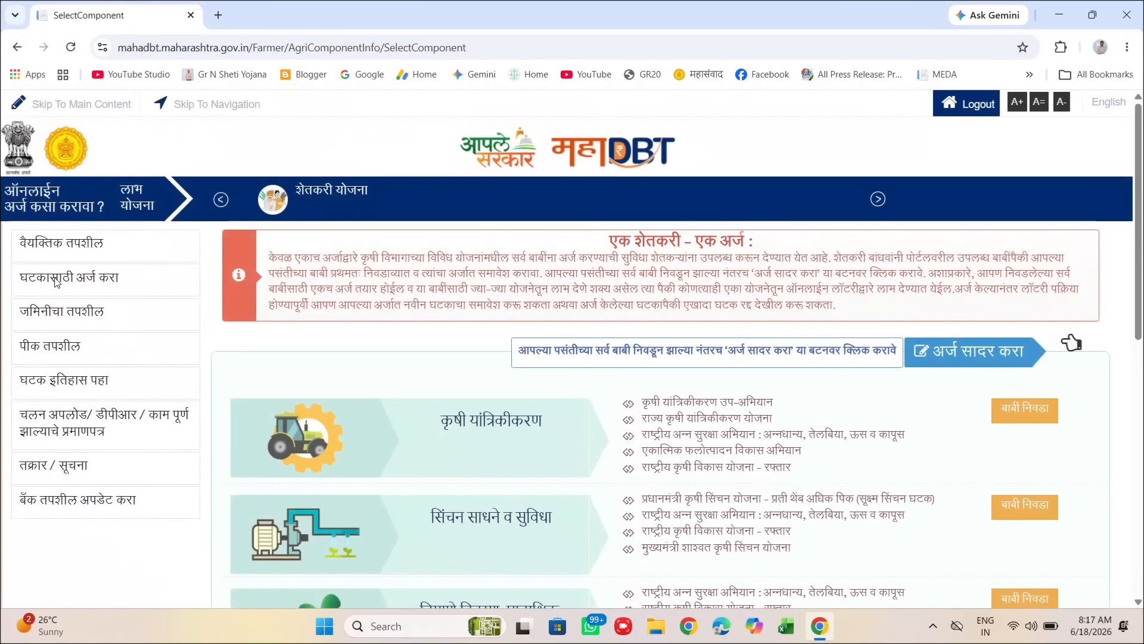
{"action": "scroll", "coordinate": [386, 308], "scroll_direction": "down", "scroll_amount": 4}
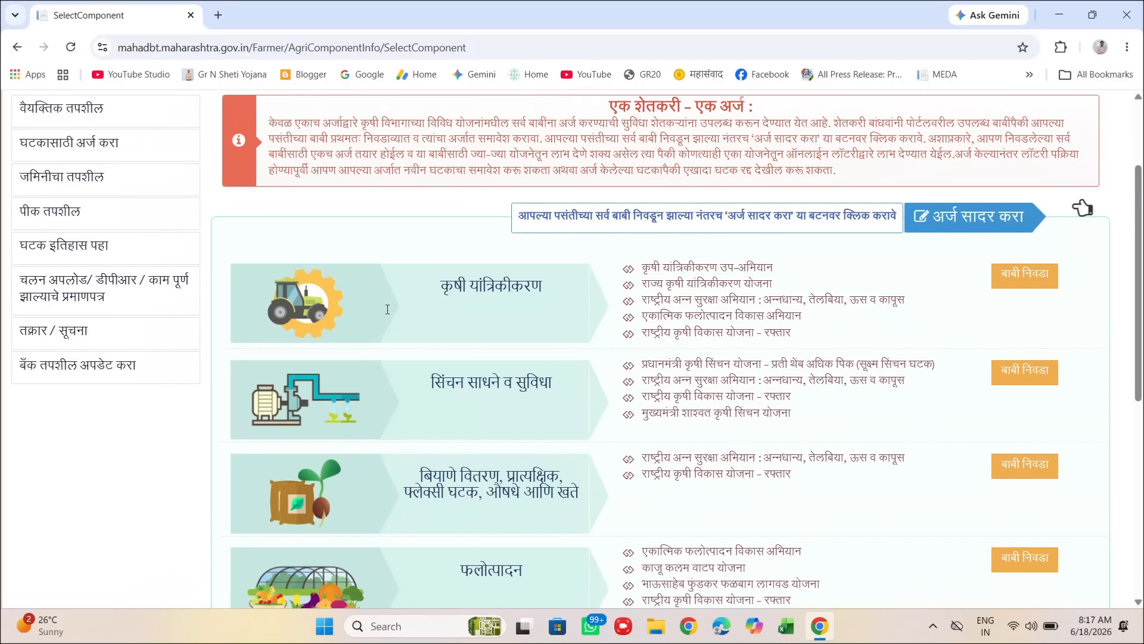
{"action": "scroll", "coordinate": [386, 309], "scroll_direction": "down", "scroll_amount": 4}
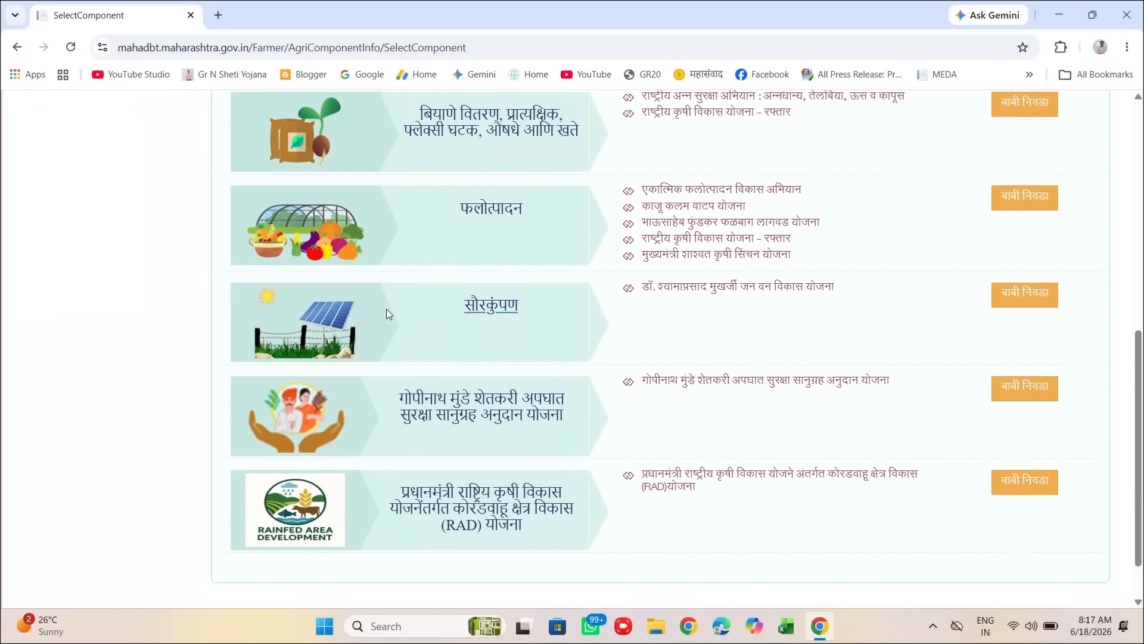
{"action": "scroll", "coordinate": [386, 309], "scroll_direction": "up", "scroll_amount": 8}
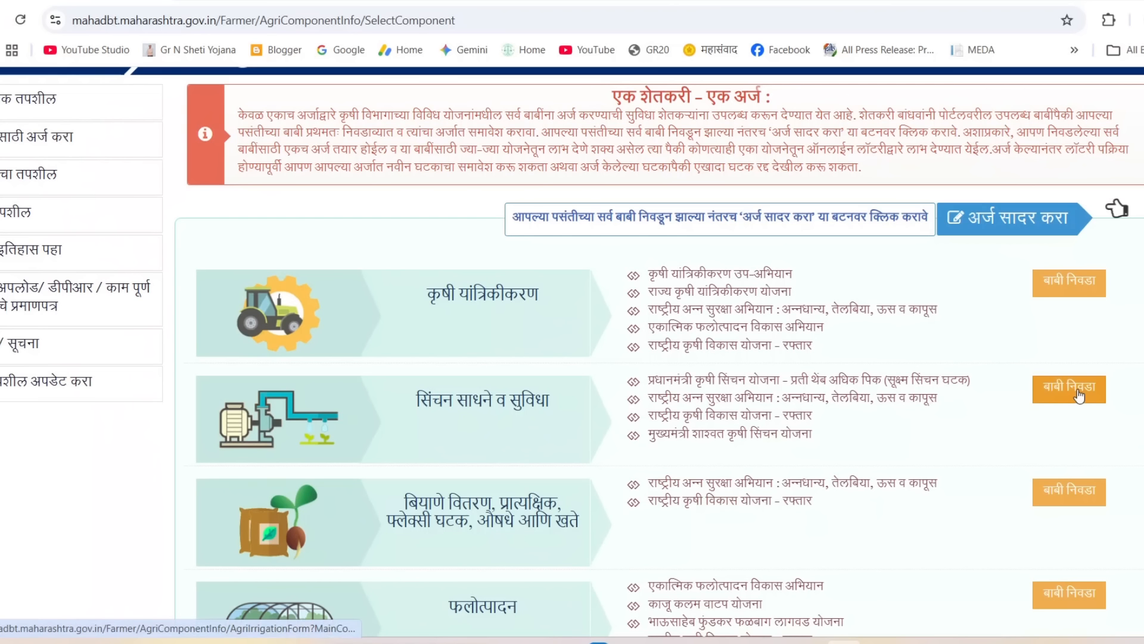
Step: Under कृषी यांत्रिकीकरण, set taluka भूम, farm-tool purchase aid component, and details मनुष्य चलित औजारे
{"action": "left_click", "coordinate": [1080, 292]}
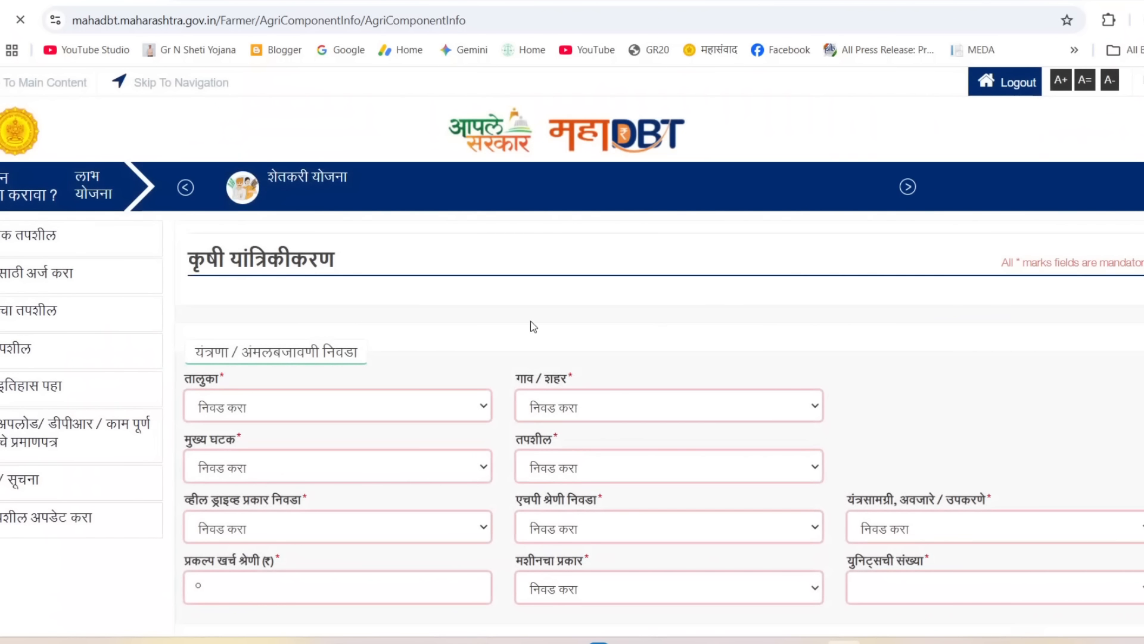
{"action": "scroll", "coordinate": [371, 299], "scroll_direction": "down", "scroll_amount": 2}
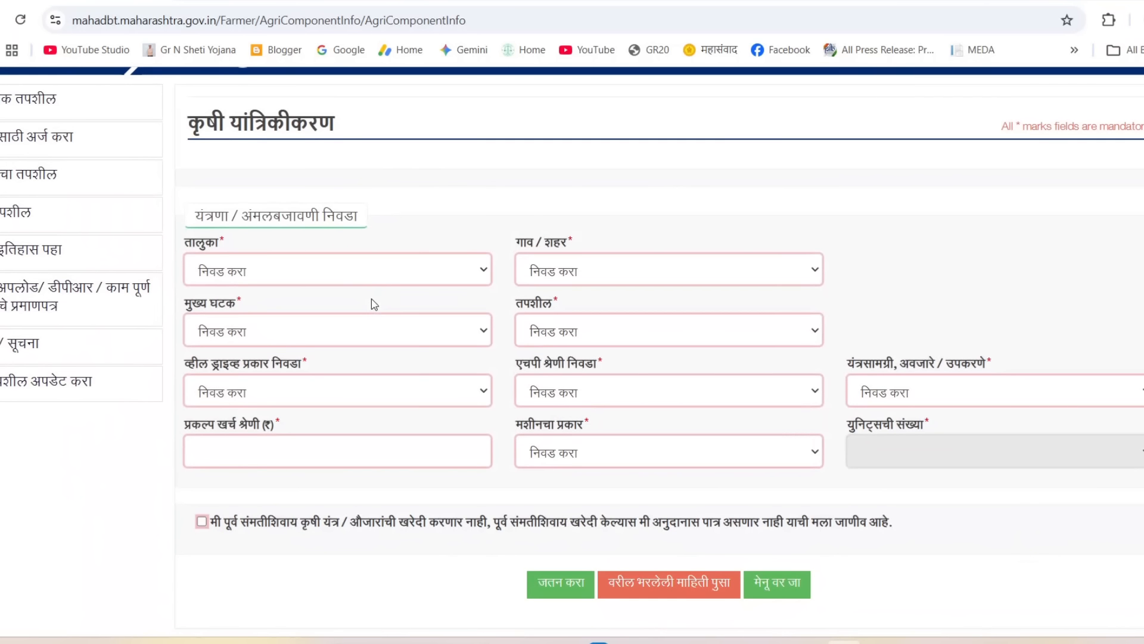
{"action": "left_click", "coordinate": [315, 273]}
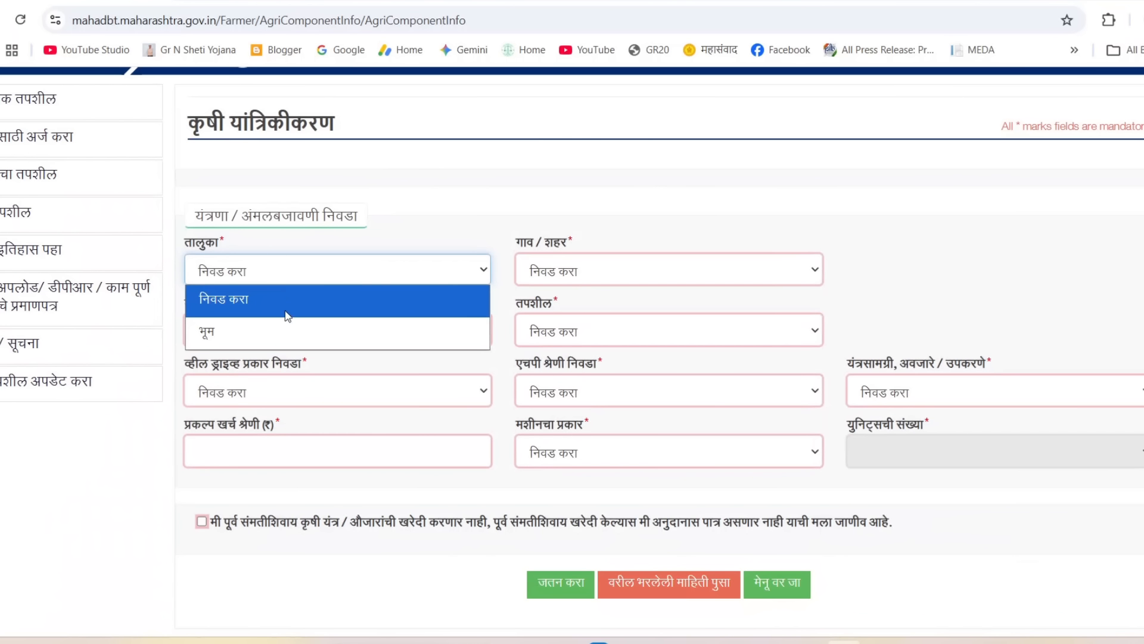
{"action": "left_click", "coordinate": [281, 331]}
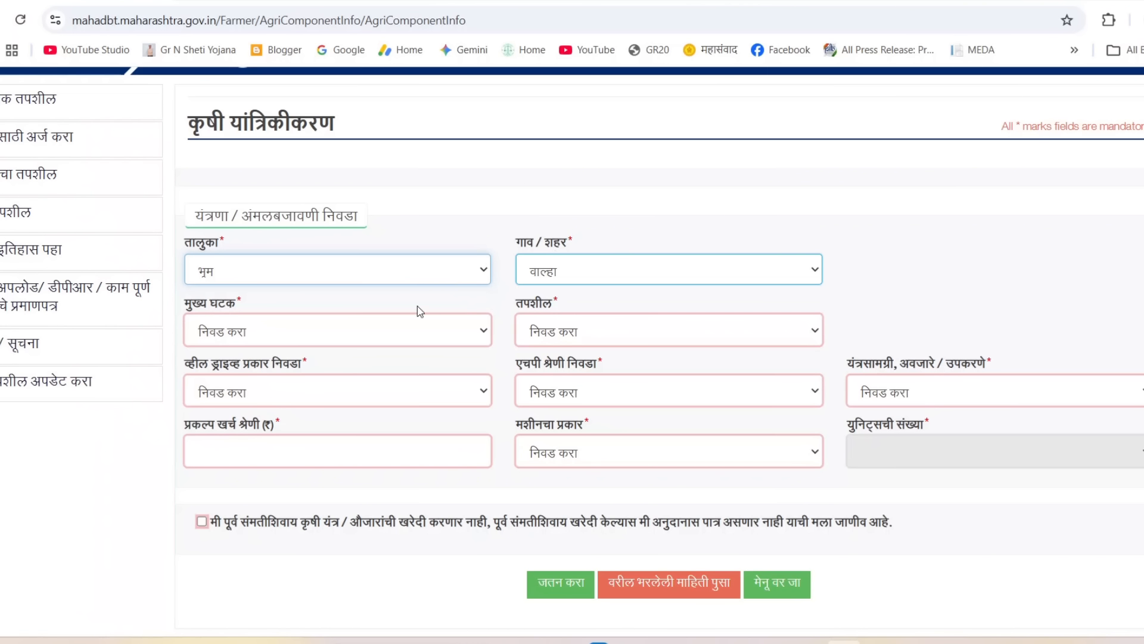
{"action": "left_click", "coordinate": [303, 330]}
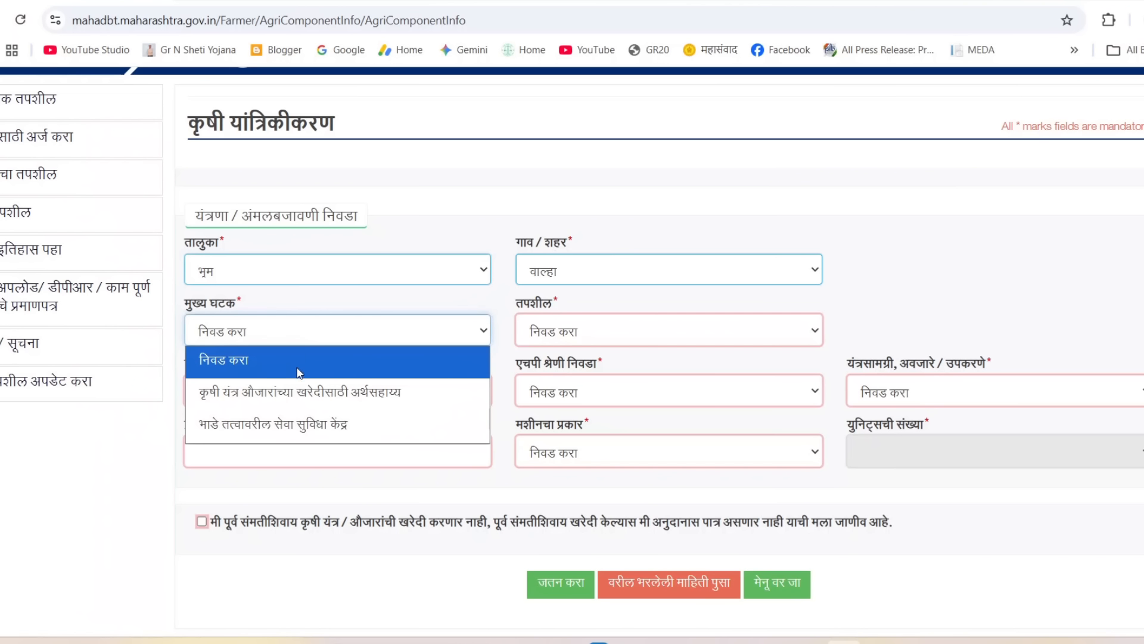
{"action": "left_click", "coordinate": [297, 394]}
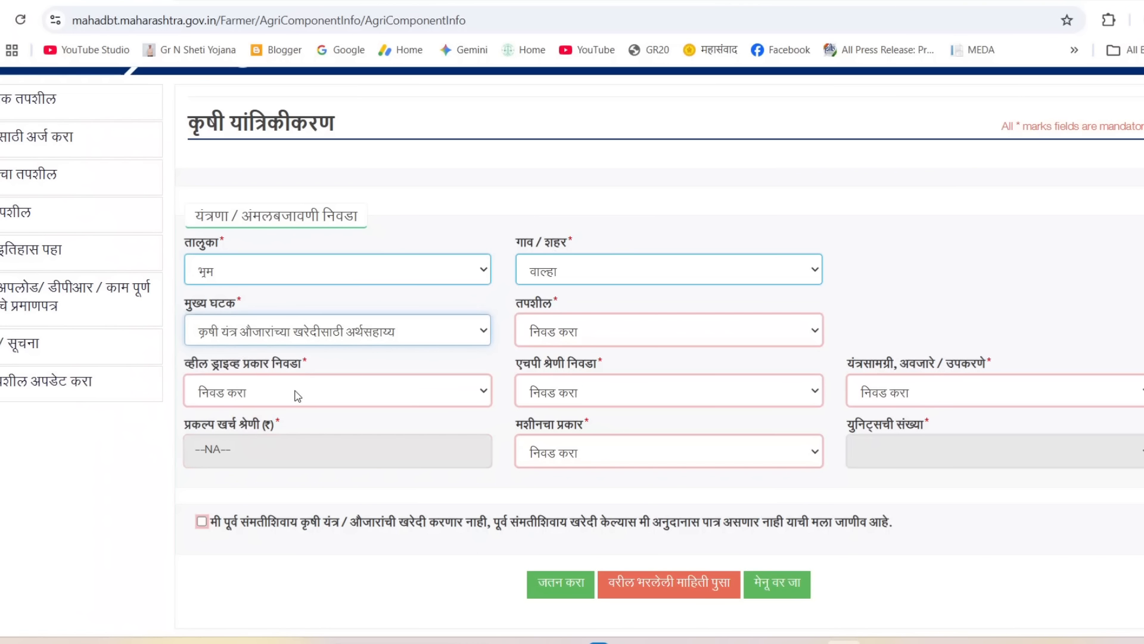
{"action": "left_click", "coordinate": [564, 332]}
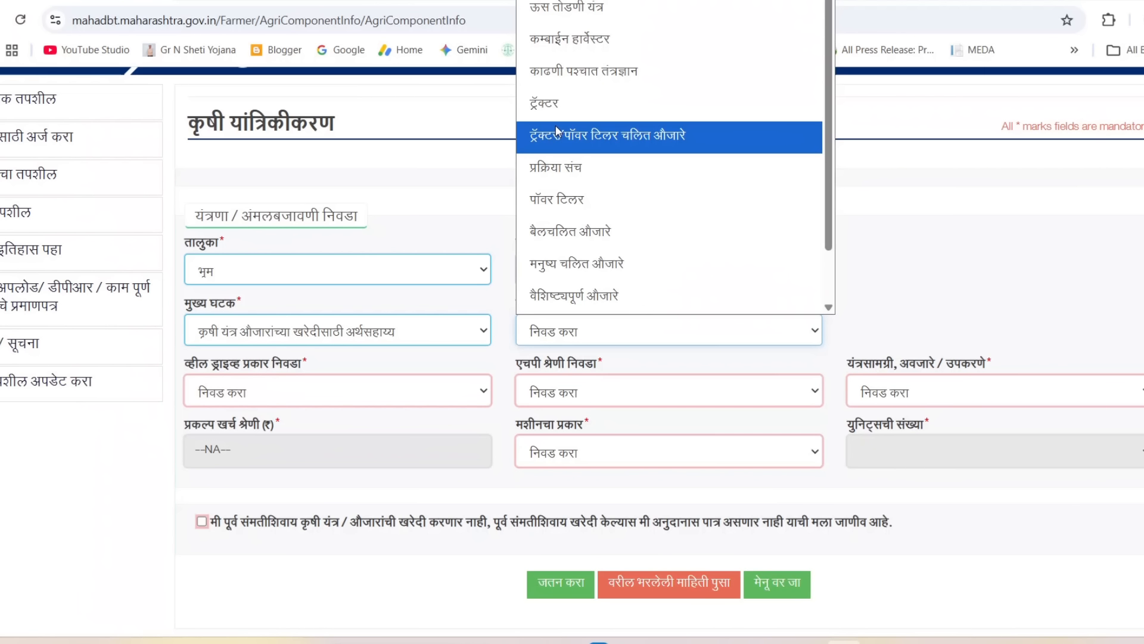
{"action": "scroll", "coordinate": [559, 229], "scroll_direction": "down", "scroll_amount": 1}
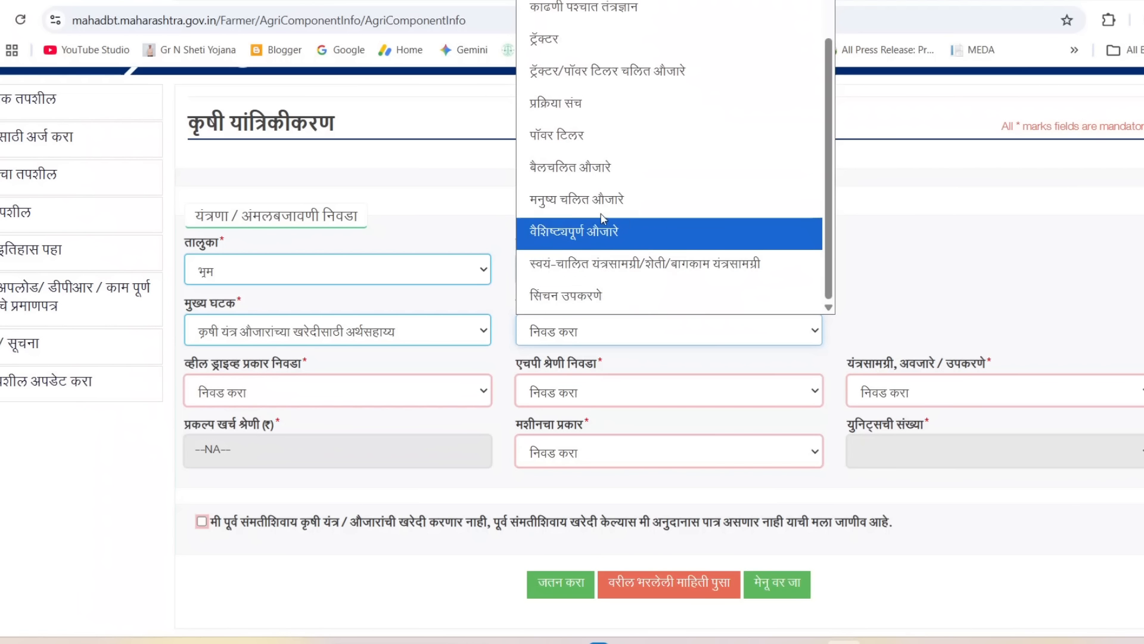
{"action": "left_click", "coordinate": [586, 202]}
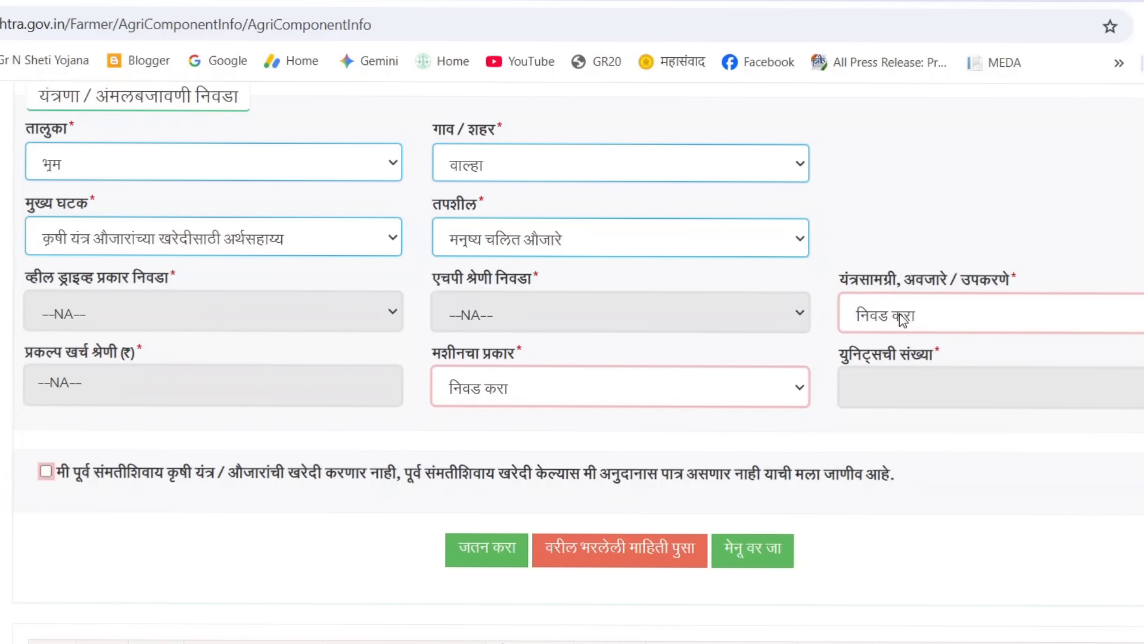
Step: Set the machinery and tools field to पीक संरक्षण औजारे
{"action": "left_click", "coordinate": [903, 320]}
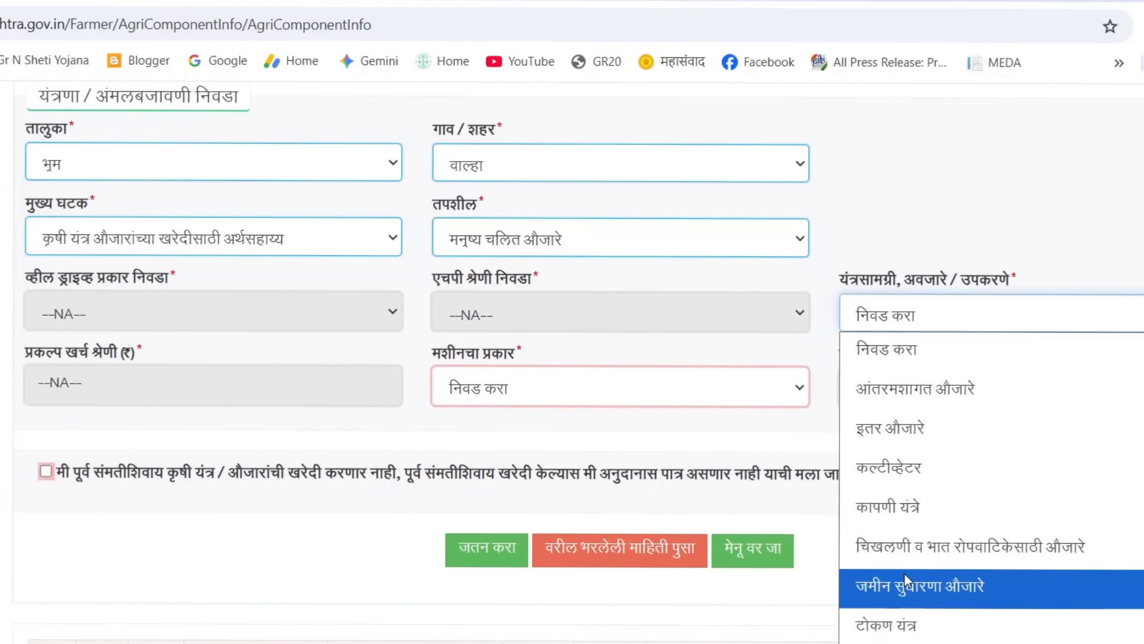
{"action": "scroll", "coordinate": [918, 626], "scroll_direction": "down", "scroll_amount": 1}
{"action": "scroll", "coordinate": [919, 624], "scroll_direction": "down", "scroll_amount": 2}
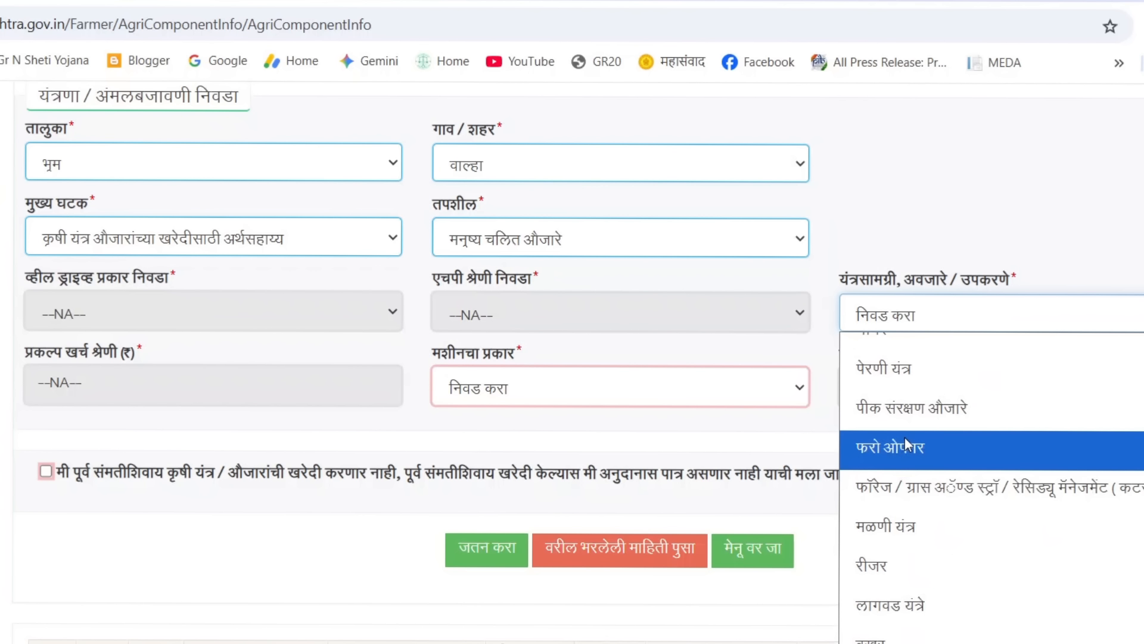
{"action": "left_click", "coordinate": [938, 406]}
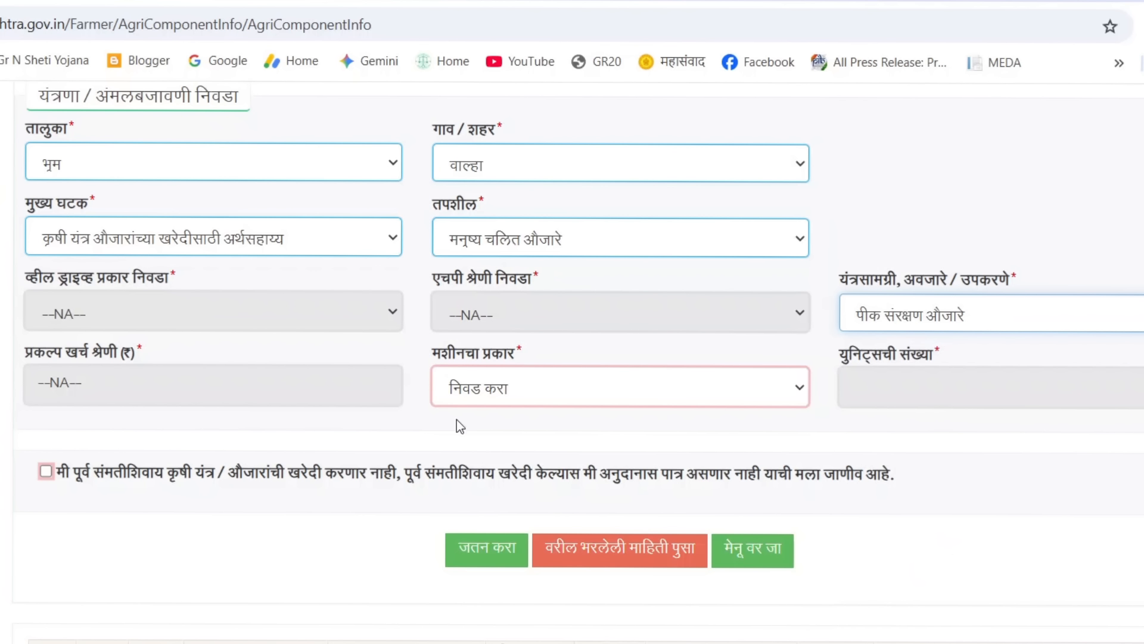
Step: Choose सौरचलित नॅपसॅक फवारणी पंप as machine type, accept the declaration, and save the item
{"action": "left_click", "coordinate": [531, 398]}
{"action": "scroll", "coordinate": [519, 334], "scroll_direction": "down", "scroll_amount": 1}
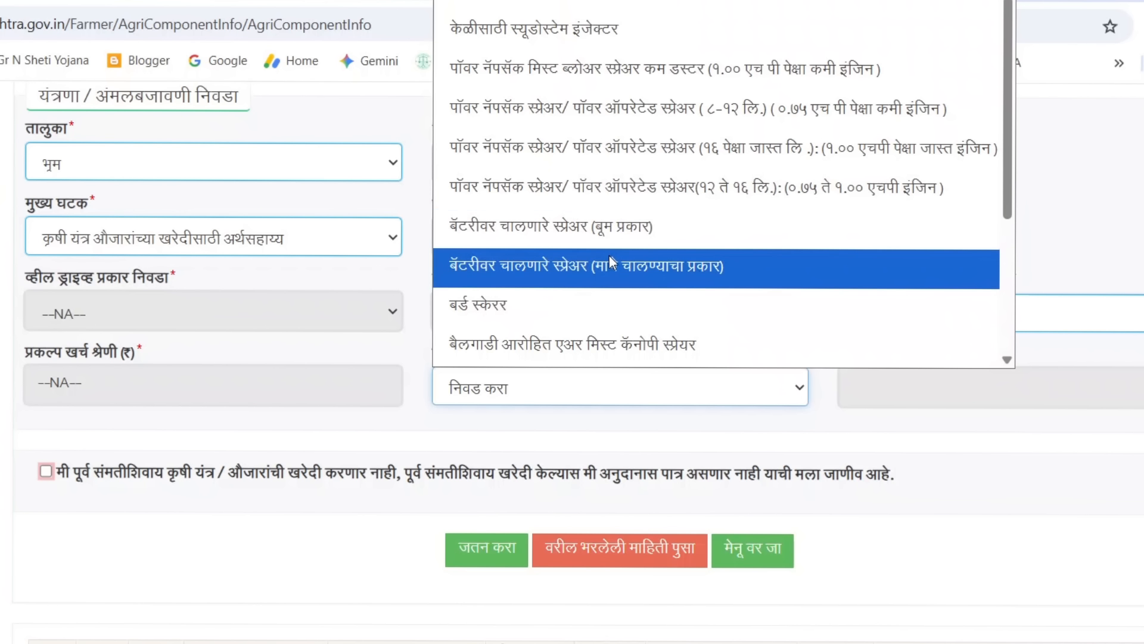
{"action": "scroll", "coordinate": [609, 255], "scroll_direction": "down", "scroll_amount": 3}
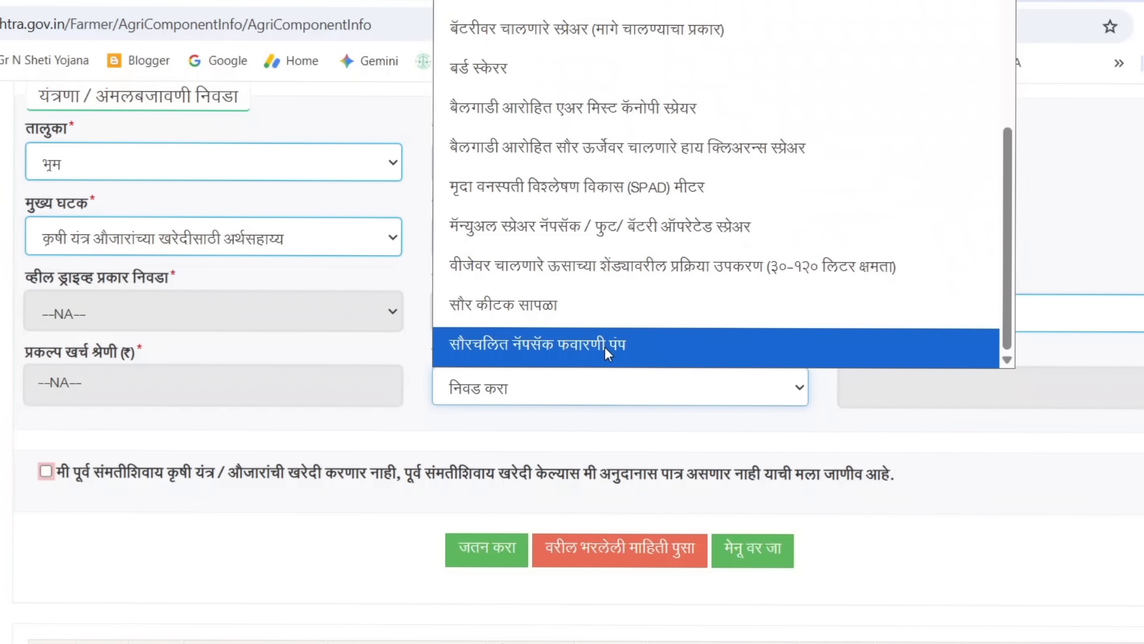
{"action": "left_click", "coordinate": [477, 346]}
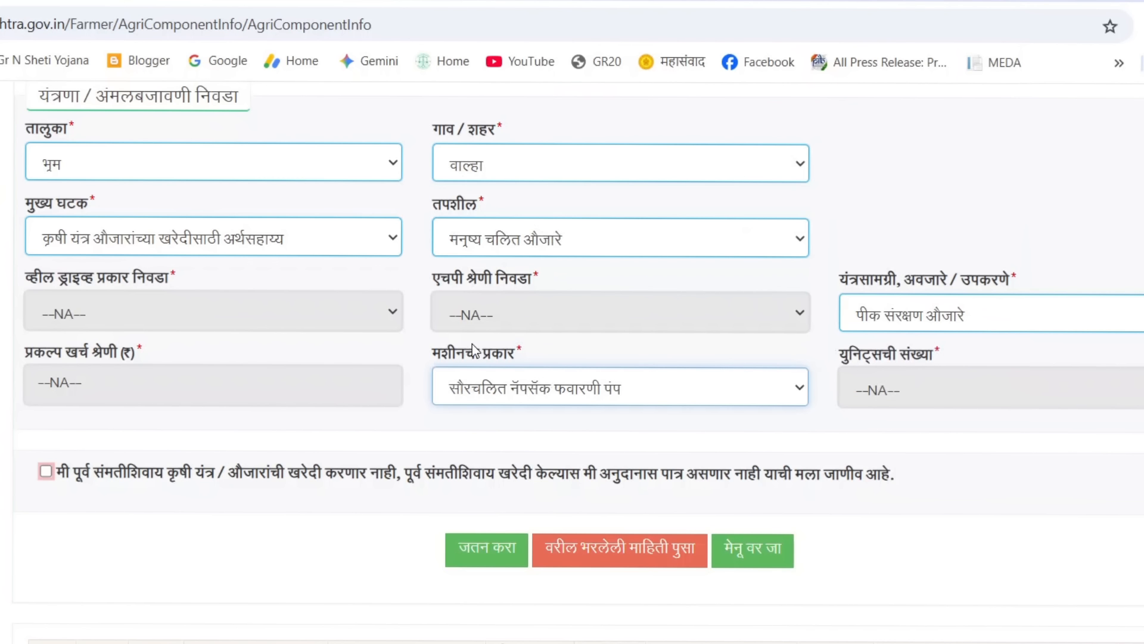
{"action": "left_click", "coordinate": [46, 474]}
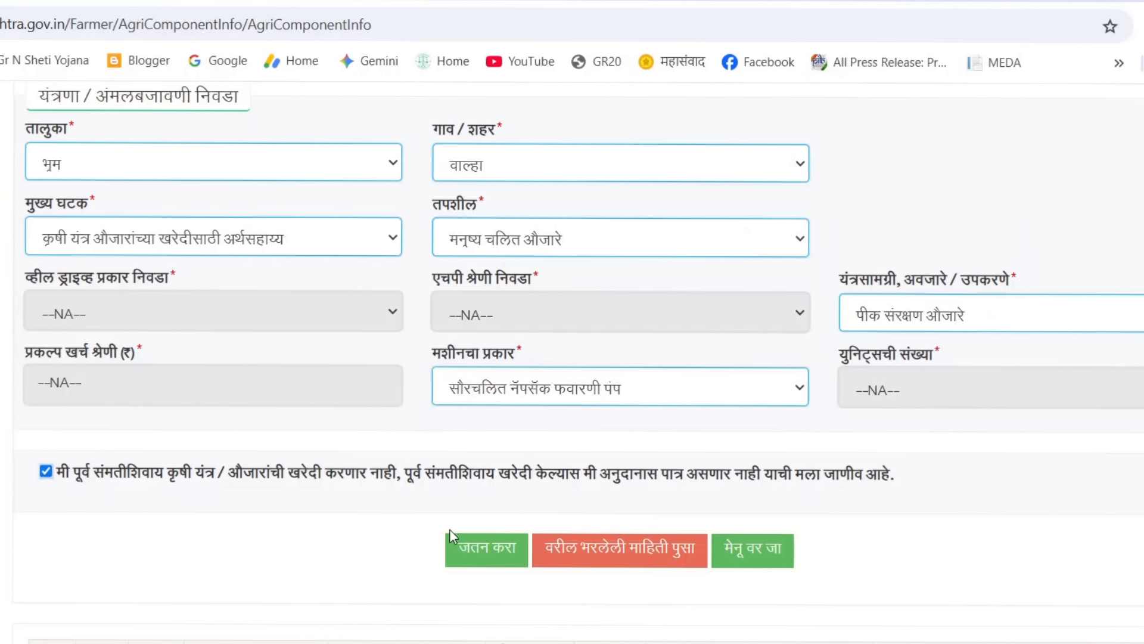
{"action": "left_click", "coordinate": [471, 551]}
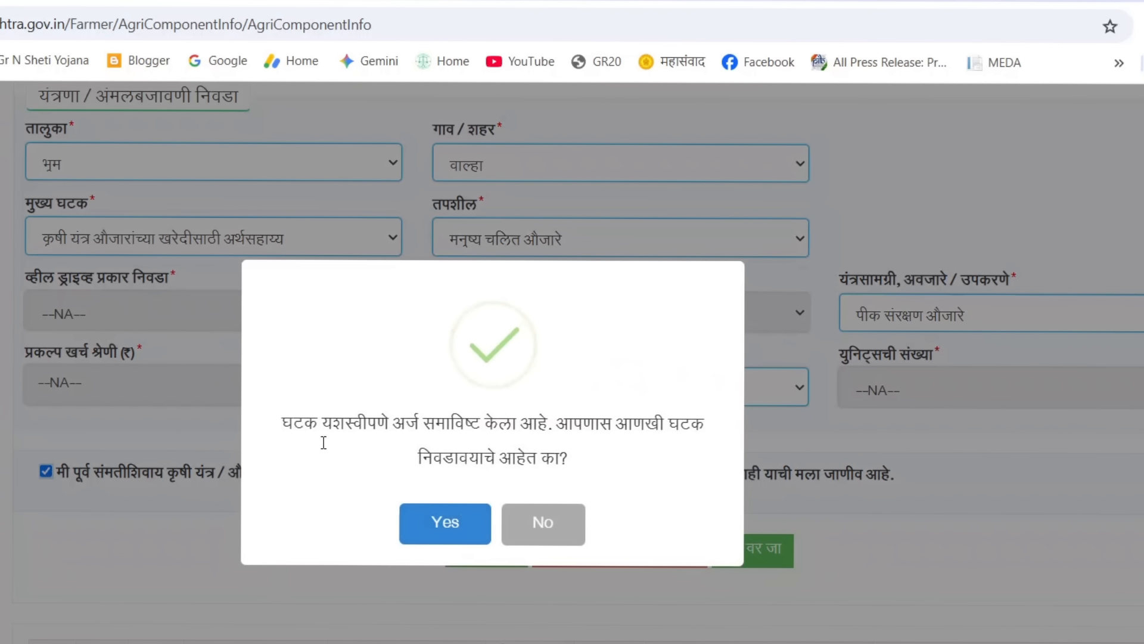
Step: Acknowledge the component-added confirmation and return to the component selection page
{"action": "left_click_drag", "start_coordinate": [294, 429], "coordinate": [565, 460]}
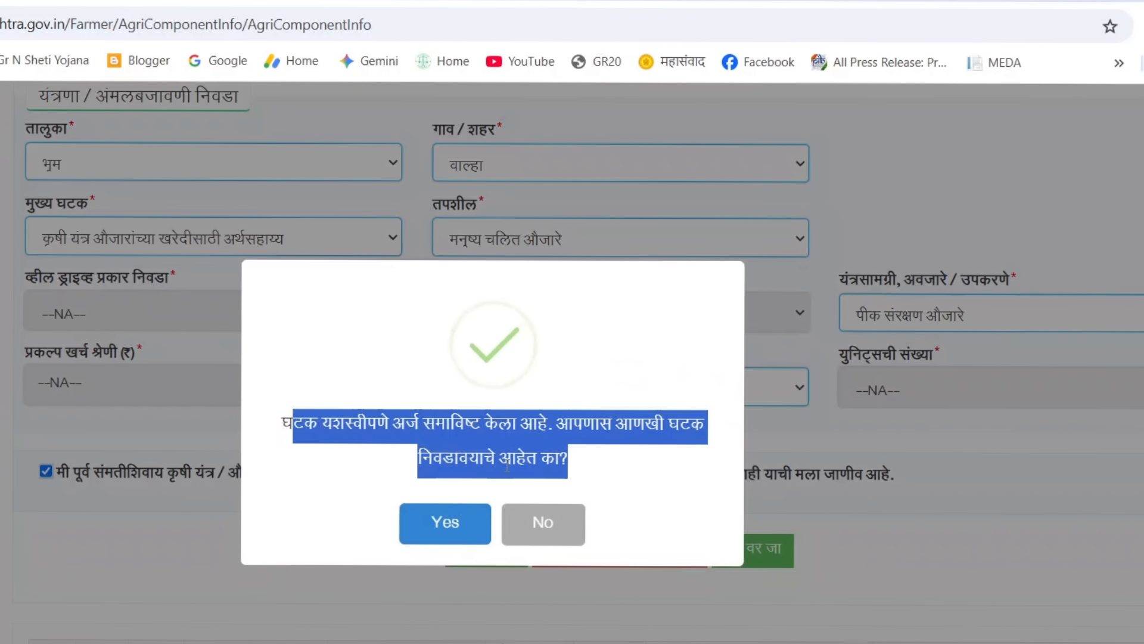
{"action": "left_click", "coordinate": [386, 481]}
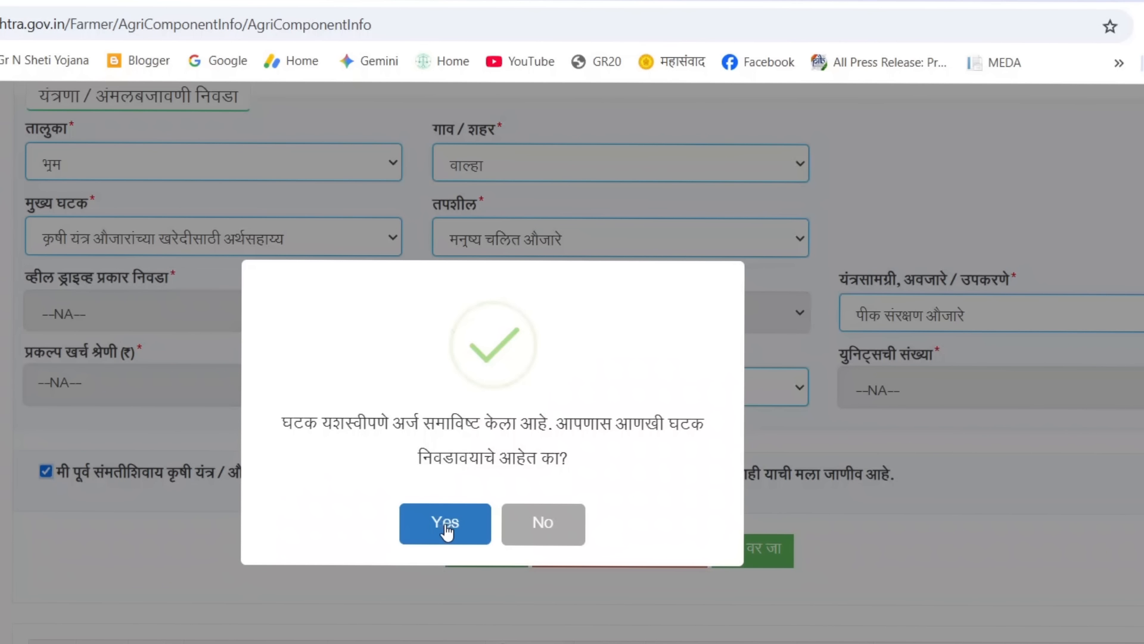
{"action": "left_click", "coordinate": [543, 524]}
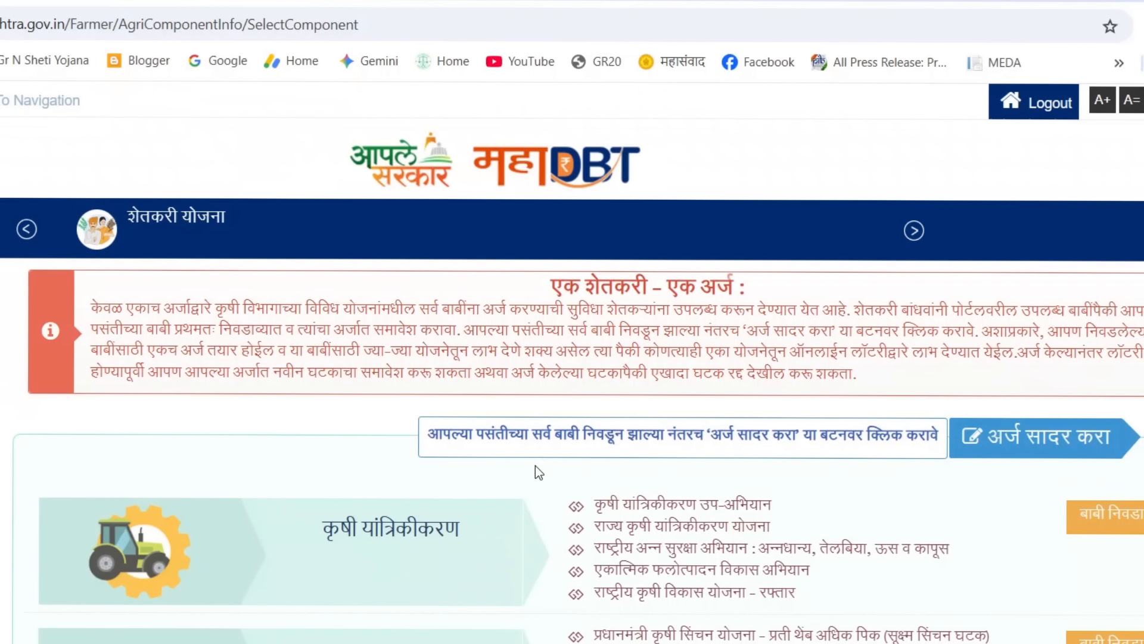
Step: Proceed to अर्ज सादर करा, dismiss the notice, and view the sprayer component's details
{"action": "scroll", "coordinate": [535, 466], "scroll_direction": "down", "scroll_amount": 3}
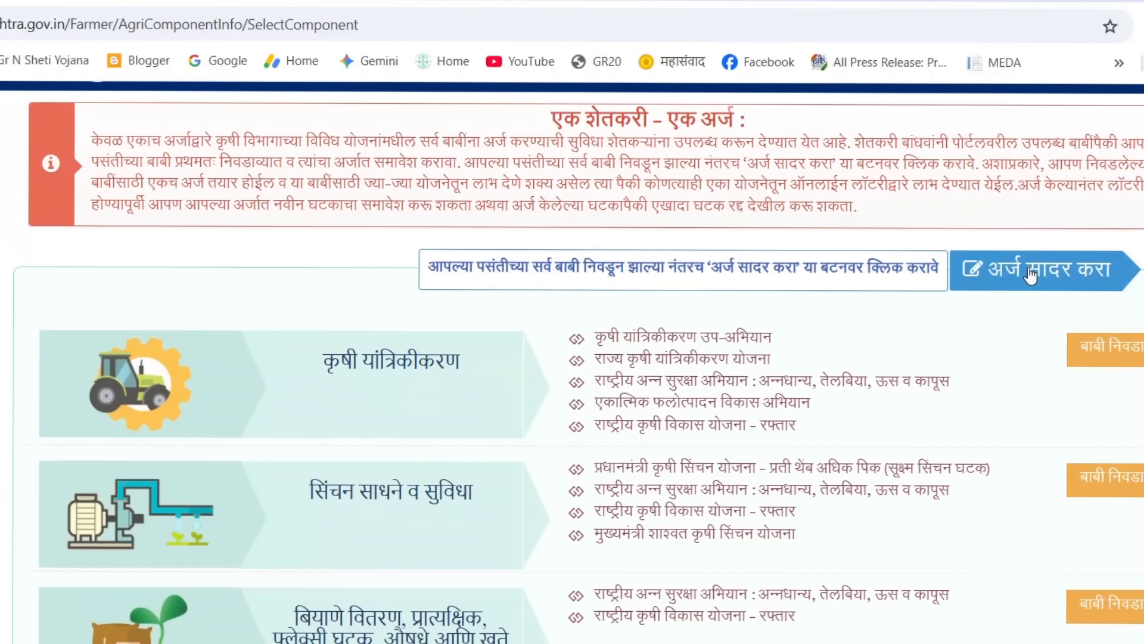
{"action": "left_click", "coordinate": [1028, 266]}
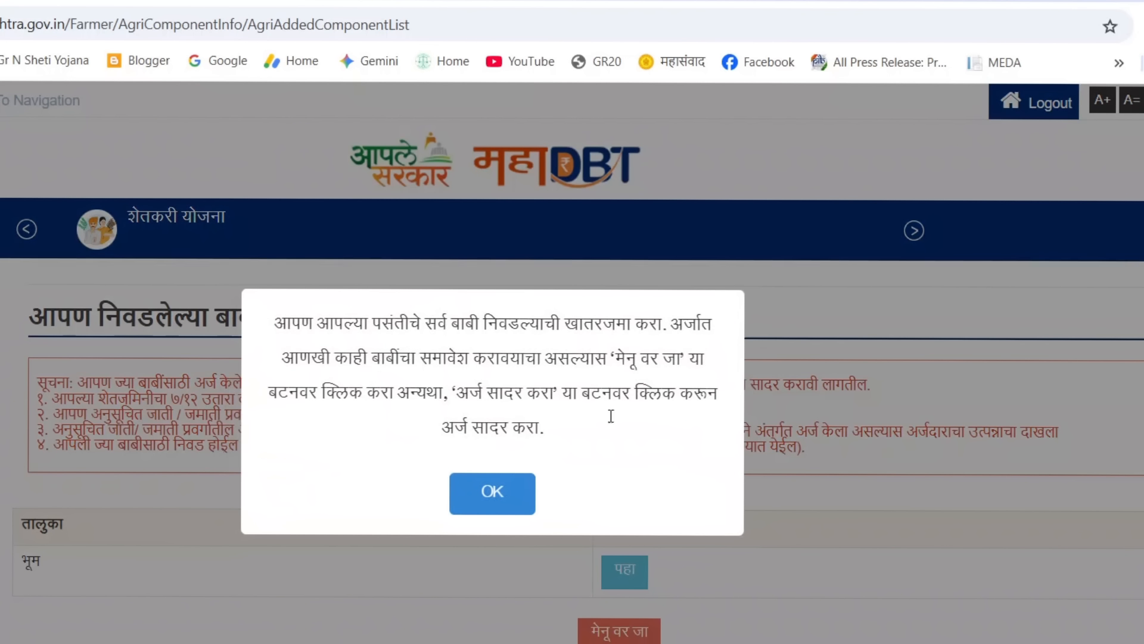
{"action": "left_click", "coordinate": [487, 494]}
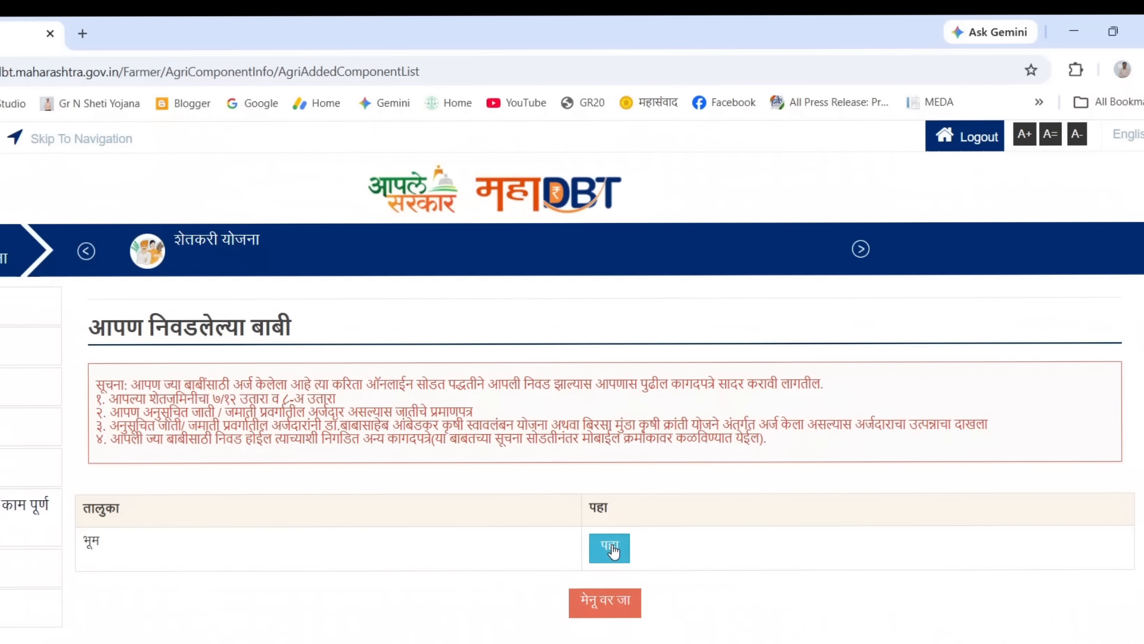
{"action": "left_click", "coordinate": [625, 571]}
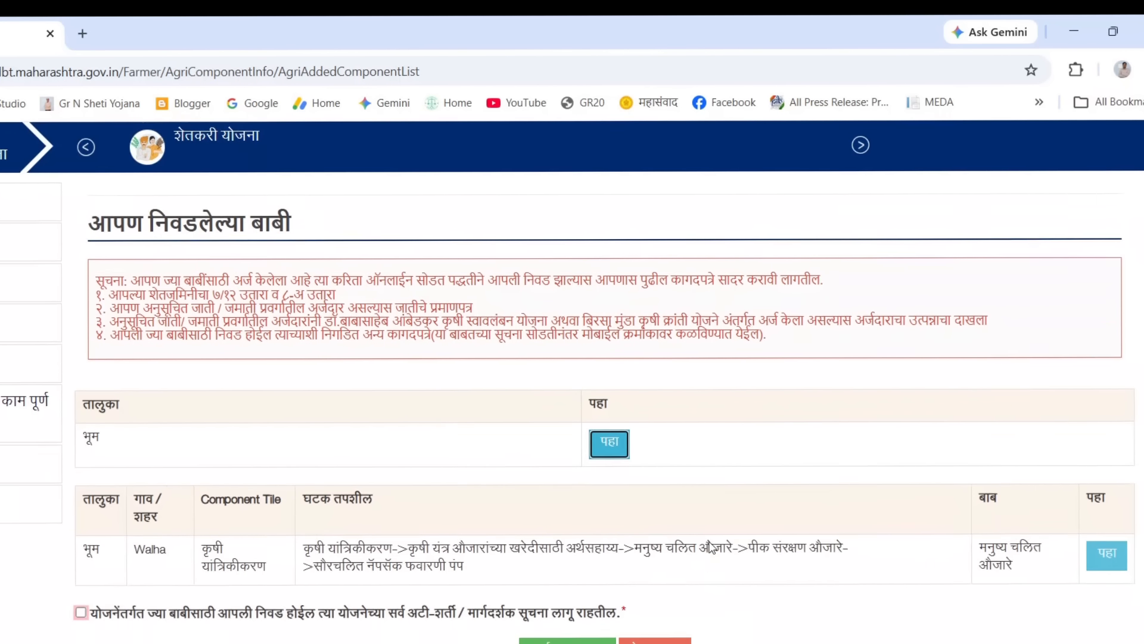
Step: Accept the scheme terms and submit the application, reaching the ₹23.60 Make Payment page
{"action": "scroll", "coordinate": [709, 547], "scroll_direction": "down", "scroll_amount": 1}
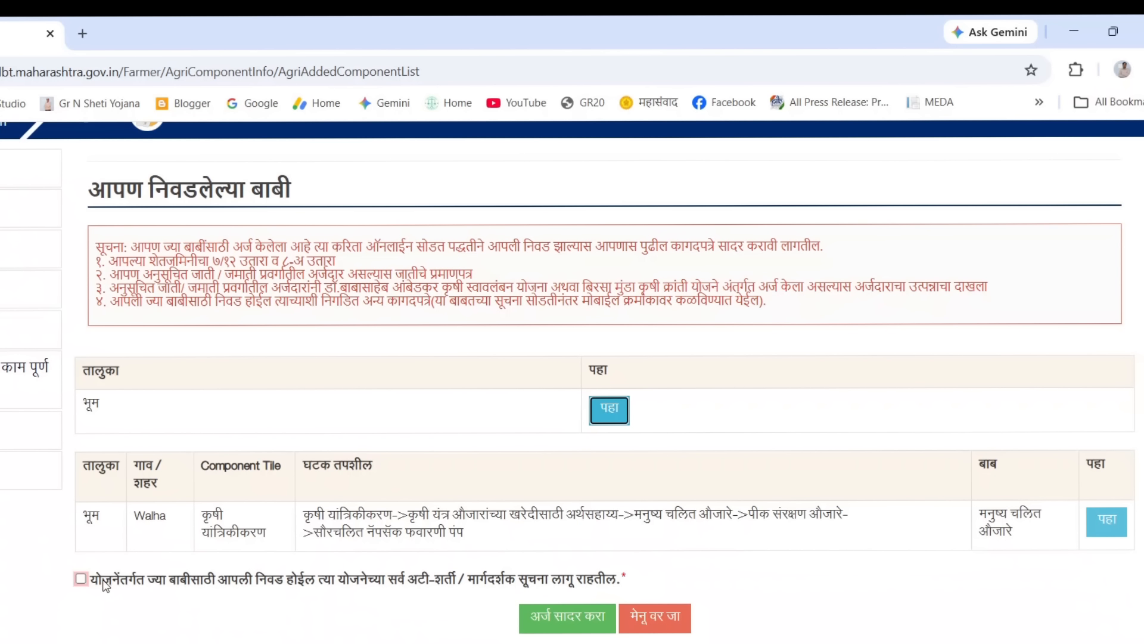
{"action": "left_click", "coordinate": [81, 578]}
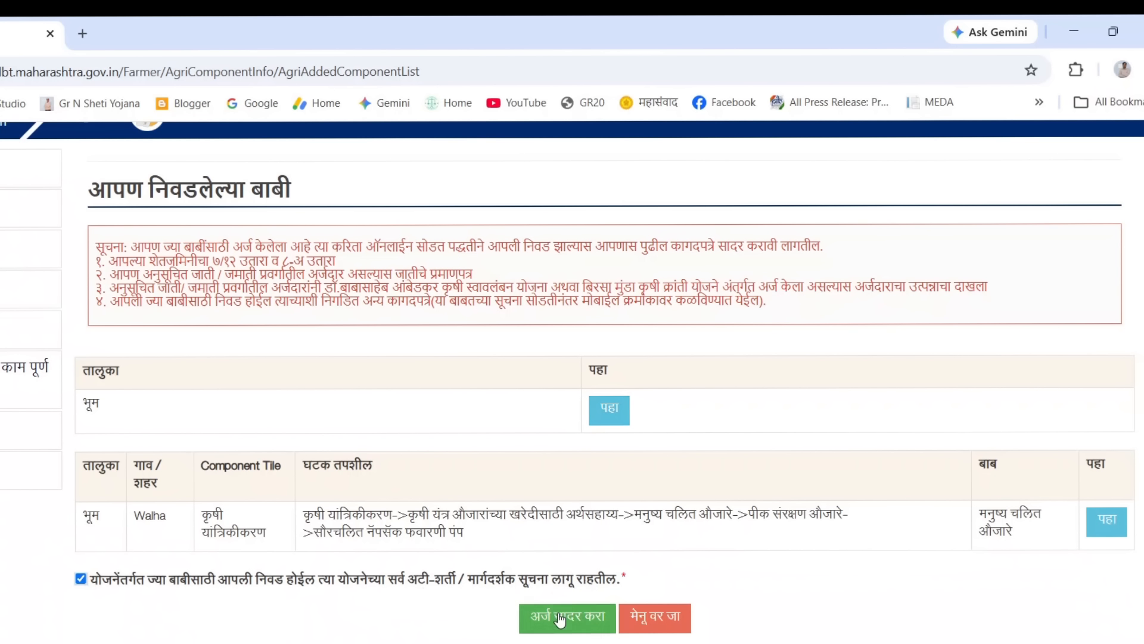
{"action": "left_click", "coordinate": [554, 620]}
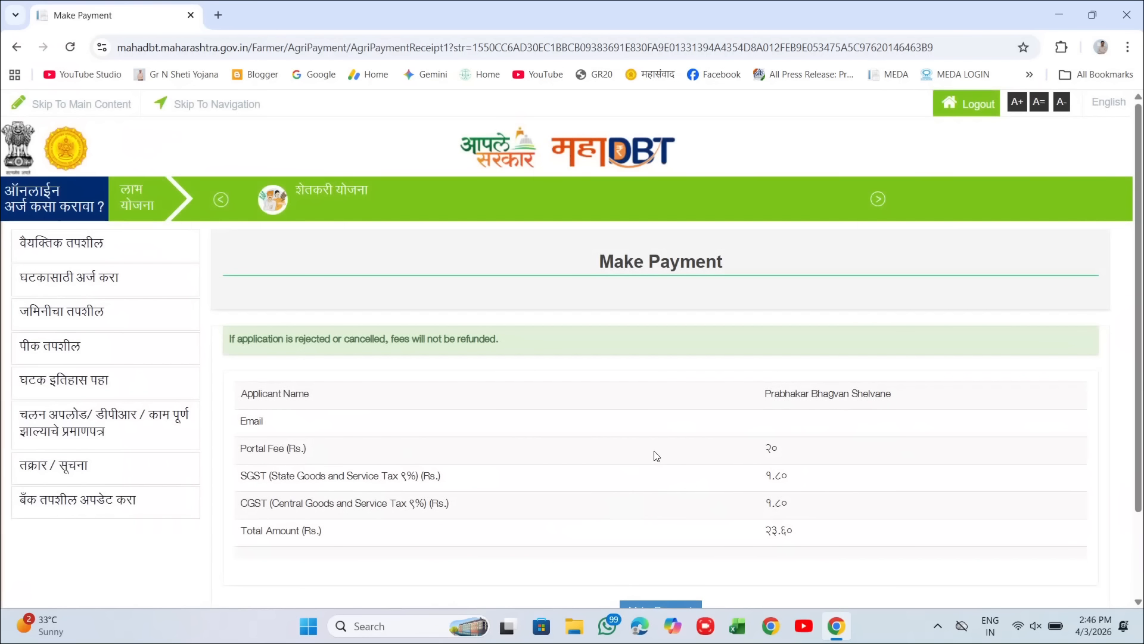
{"action": "scroll", "coordinate": [658, 455], "scroll_direction": "down", "scroll_amount": 2}
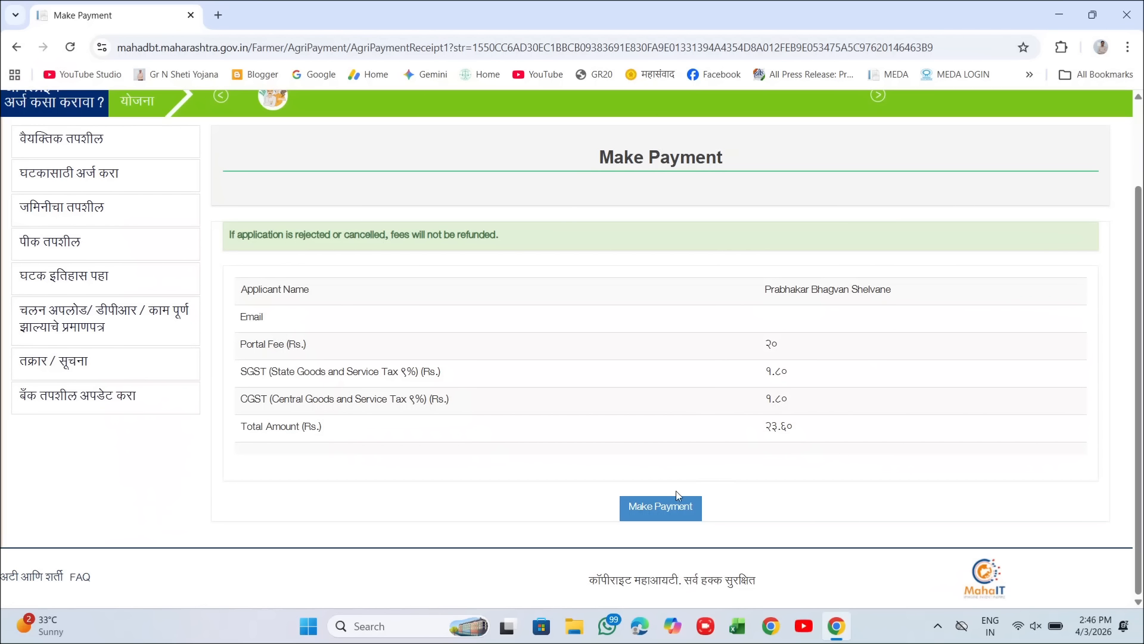
Step: Pay the portal fee by Net Banking through Pay Gov India (All banks)
{"action": "left_click", "coordinate": [663, 513]}
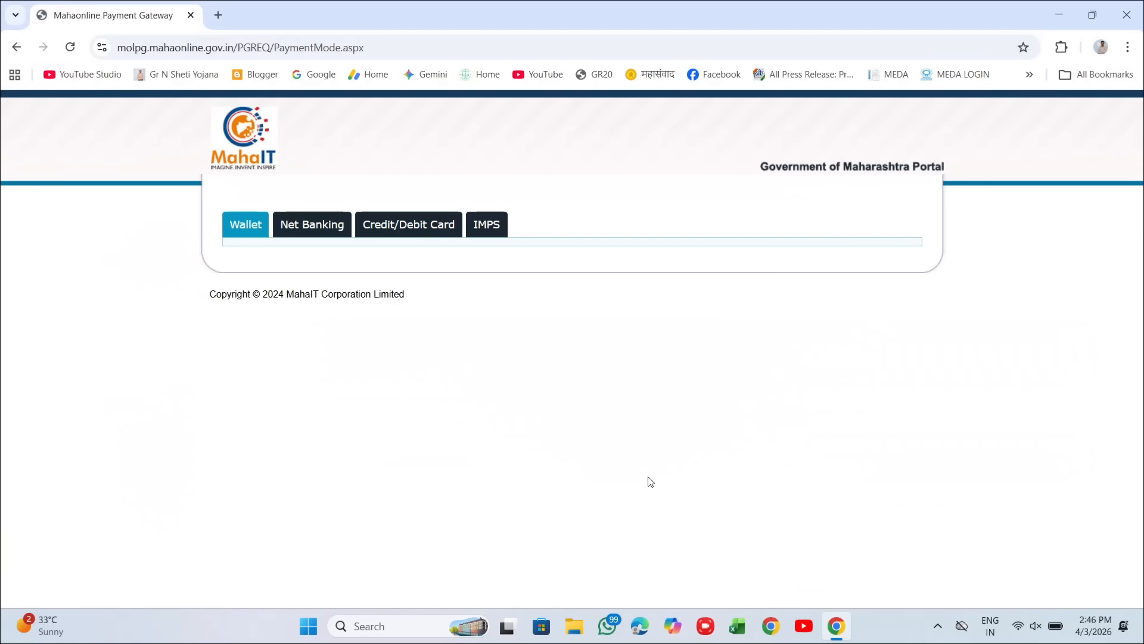
{"action": "left_click", "coordinate": [299, 242]}
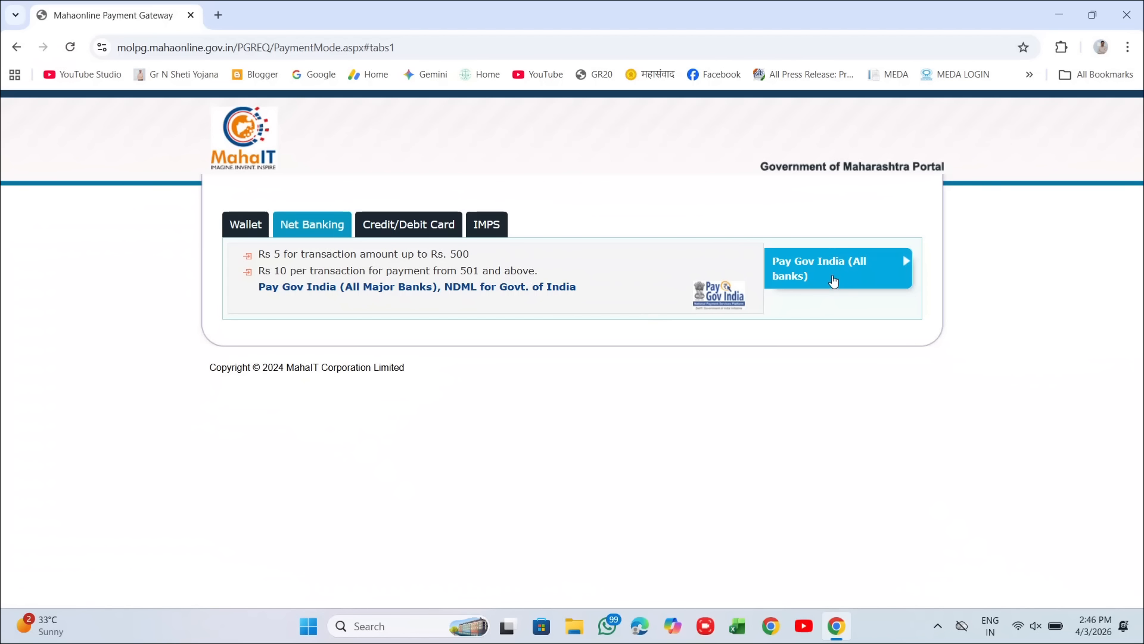
{"action": "left_click", "coordinate": [833, 280]}
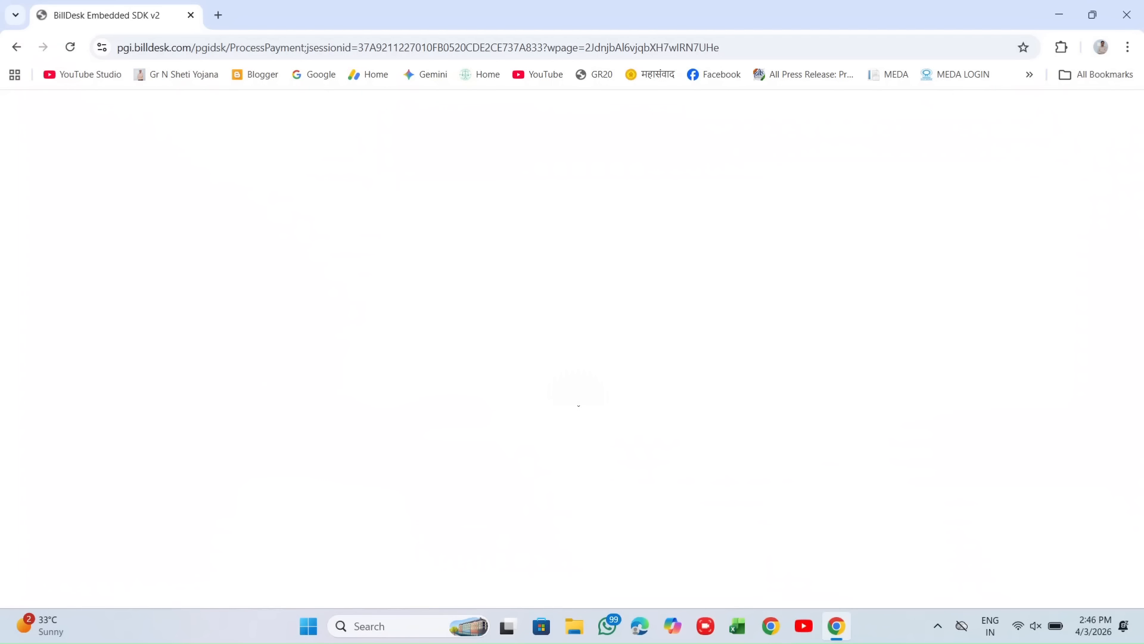
Step: Select UPI in BillDesk and display the QR code to pay the fee
{"action": "left_click", "coordinate": [273, 332]}
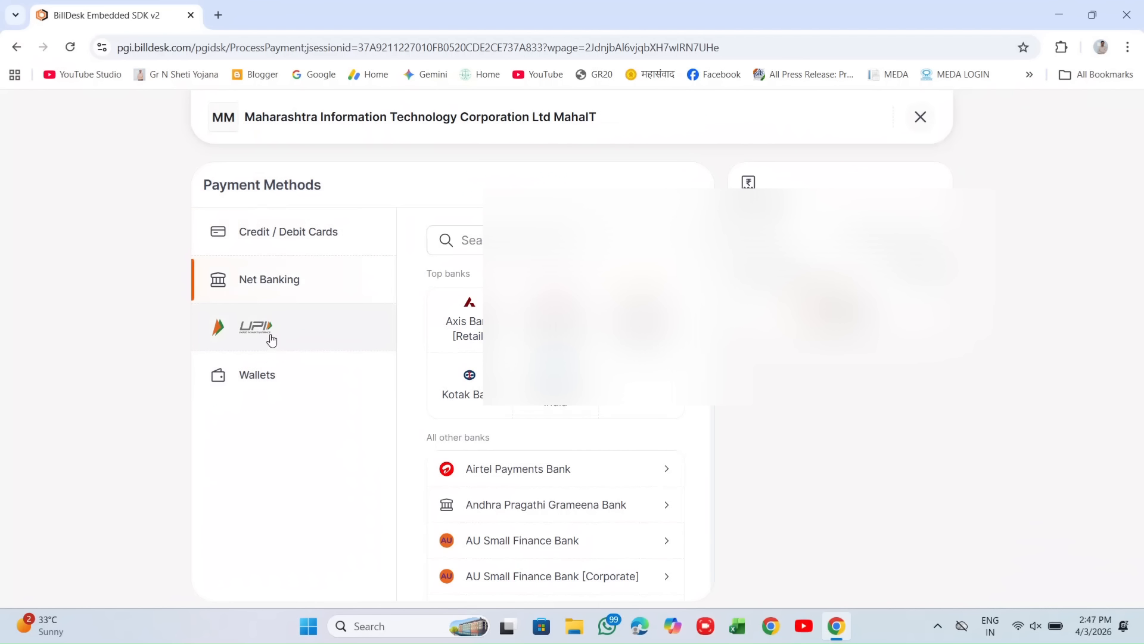
{"action": "left_click", "coordinate": [255, 378]}
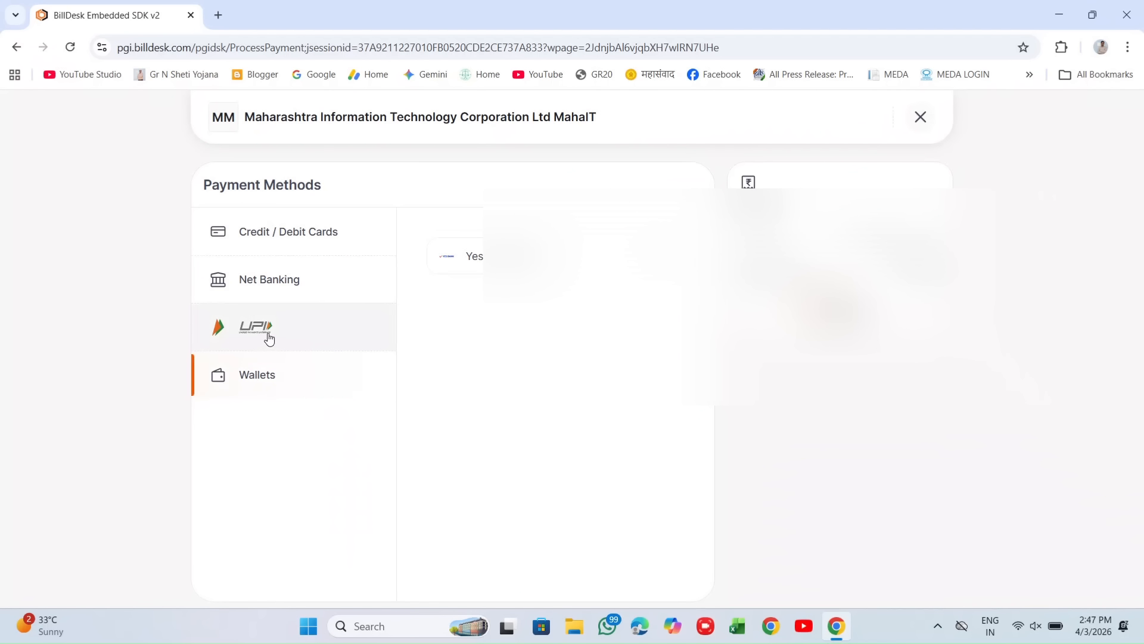
{"action": "left_click", "coordinate": [268, 337]}
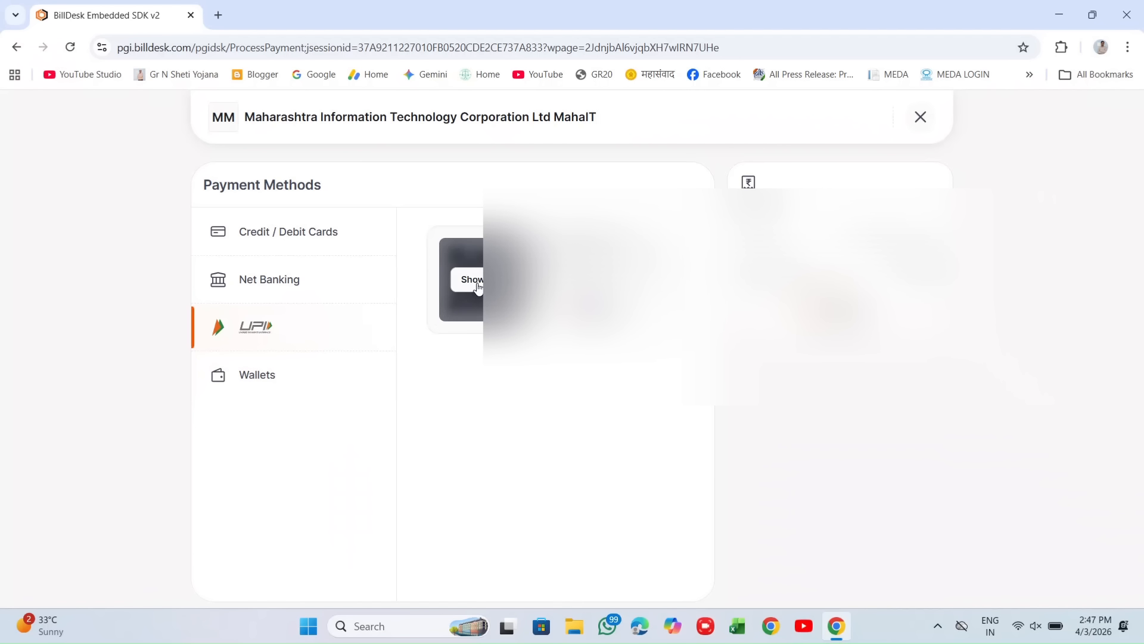
{"action": "left_click", "coordinate": [472, 279]}
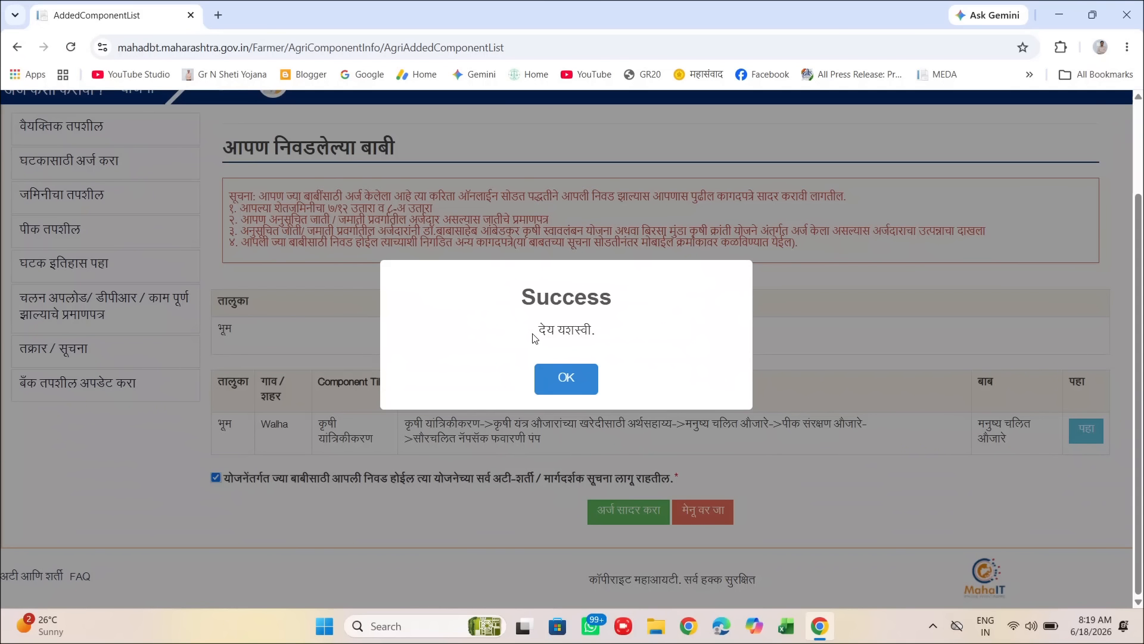
Step: Close the payment success notice and view लागू केलेले घटक down to the WaitList sprayer row
{"action": "left_click_drag", "start_coordinate": [534, 333], "coordinate": [641, 338]}
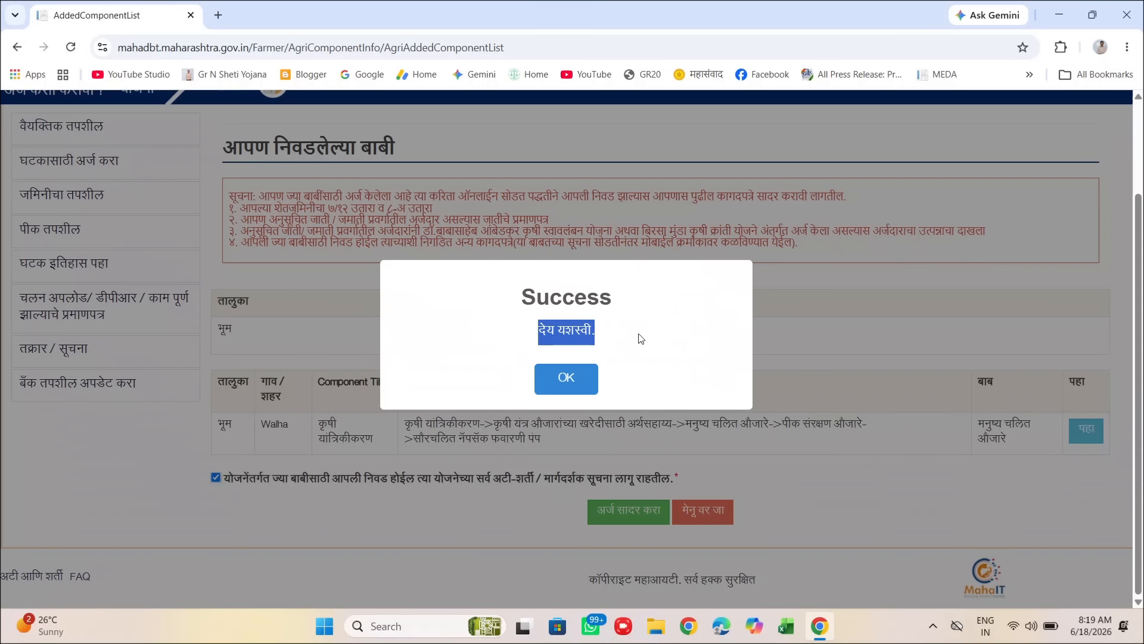
{"action": "left_click", "coordinate": [640, 338]}
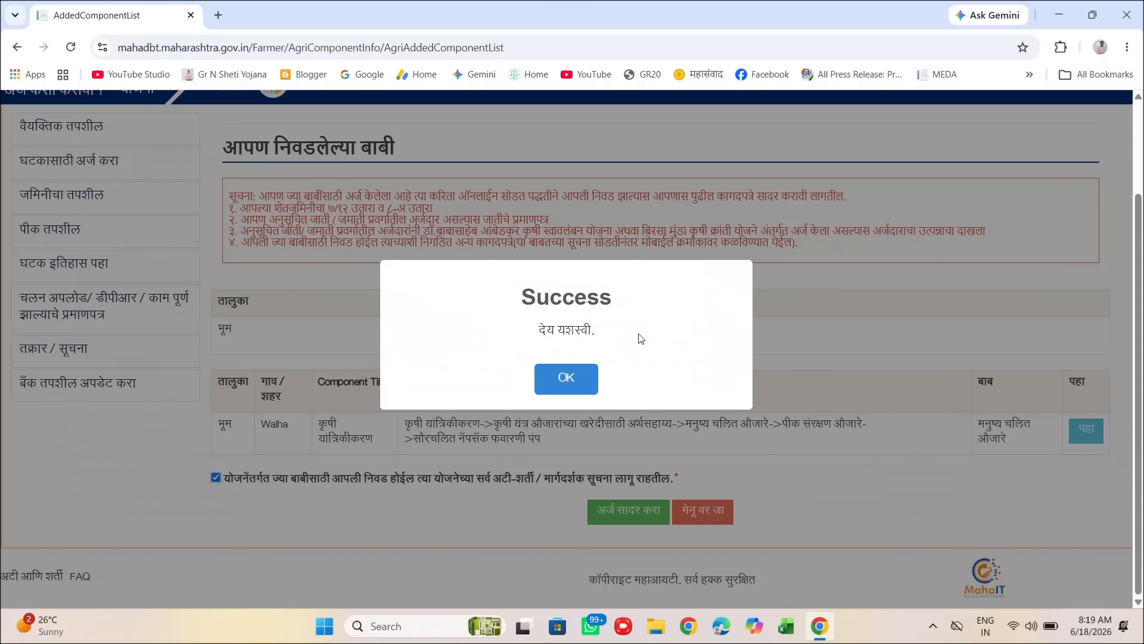
{"action": "left_click", "coordinate": [566, 379]}
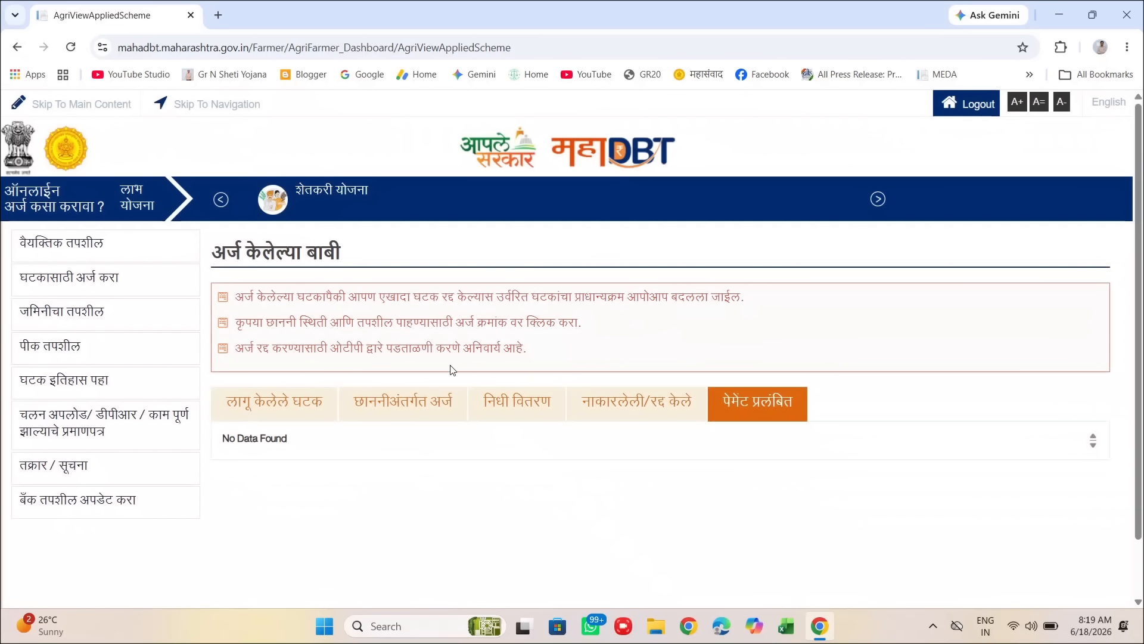
{"action": "left_click", "coordinate": [314, 403]}
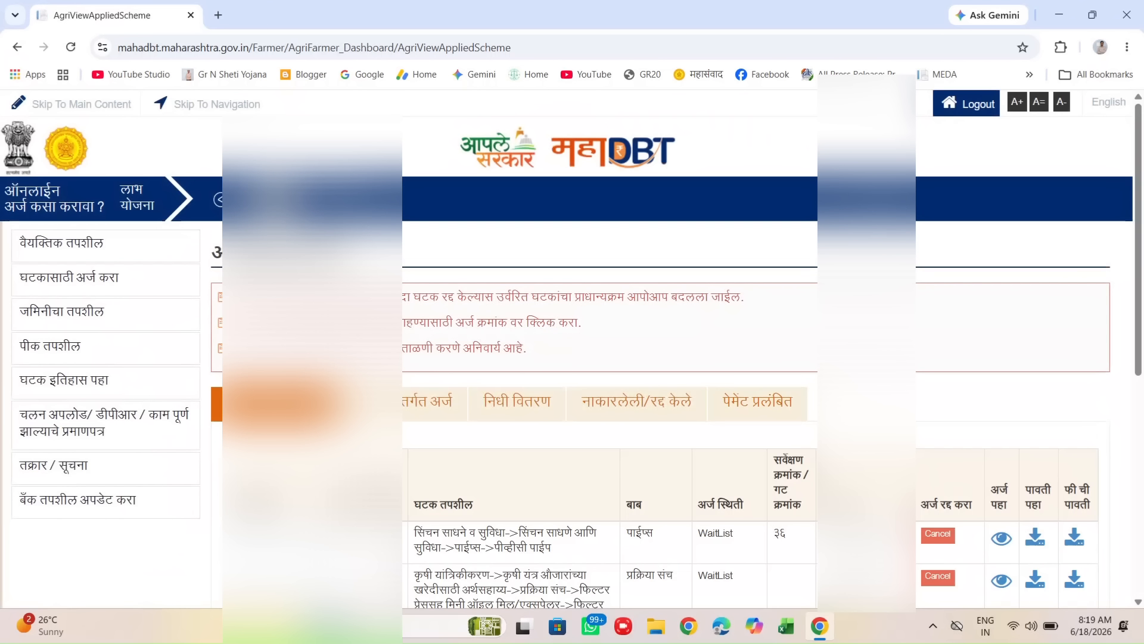
{"action": "scroll", "coordinate": [572, 350], "scroll_direction": "down", "scroll_amount": 4}
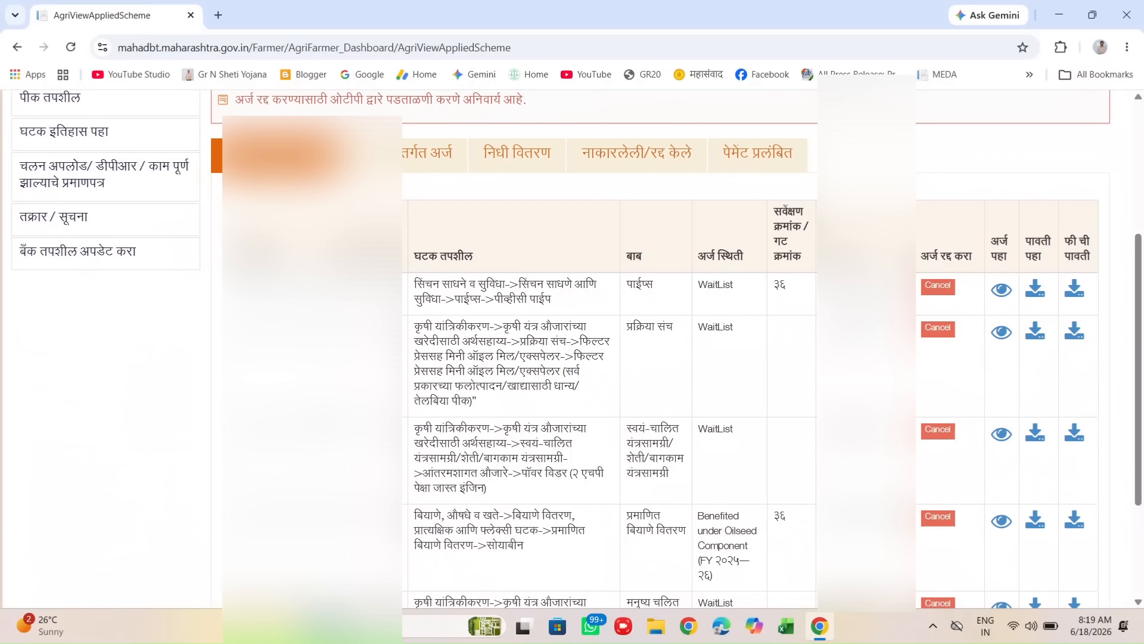
{"action": "scroll", "coordinate": [572, 350], "scroll_direction": "down", "scroll_amount": 2}
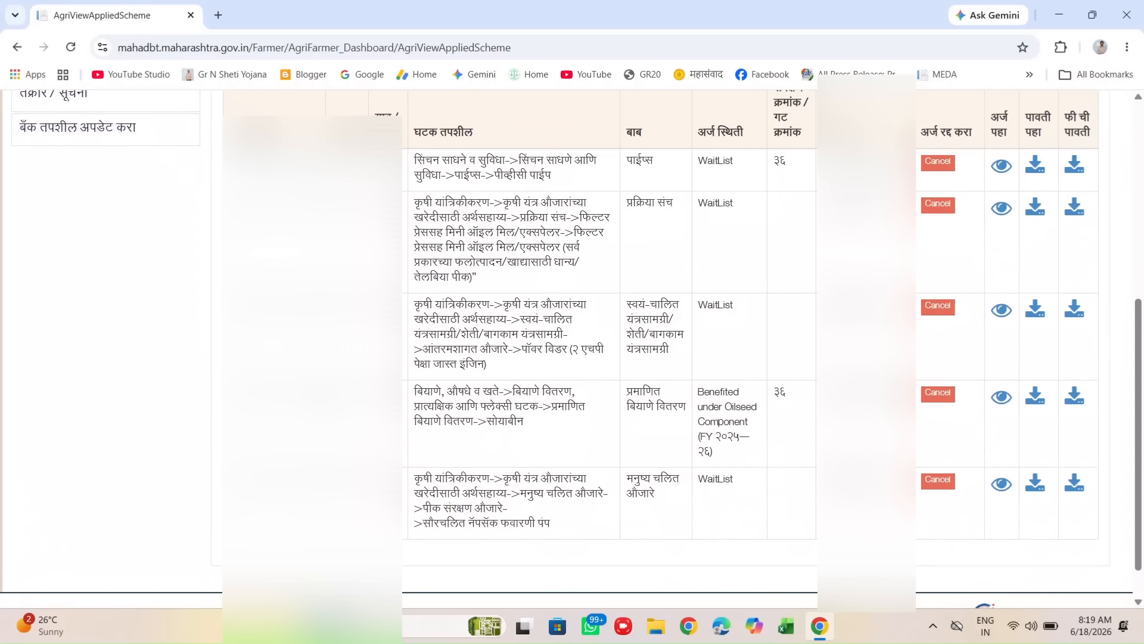